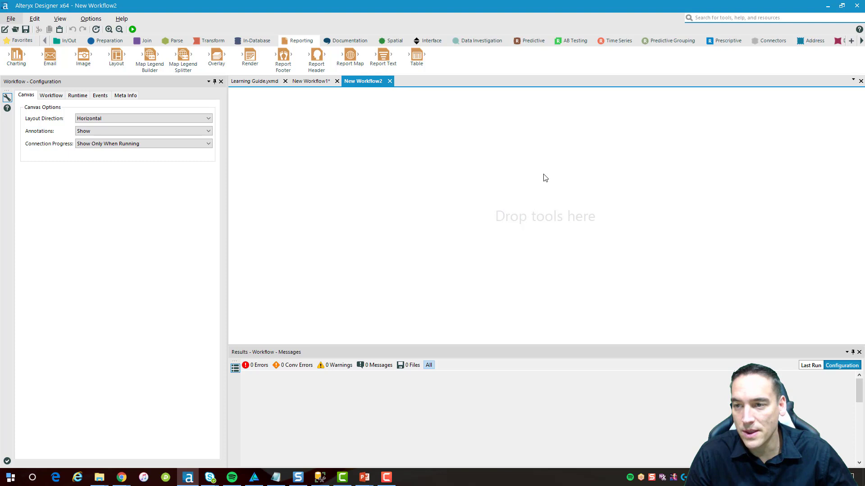
- Load QualityMsrMDS_December2017.csv through an Input Data tool, follow it with a Browse tool, and run
click(70, 41)
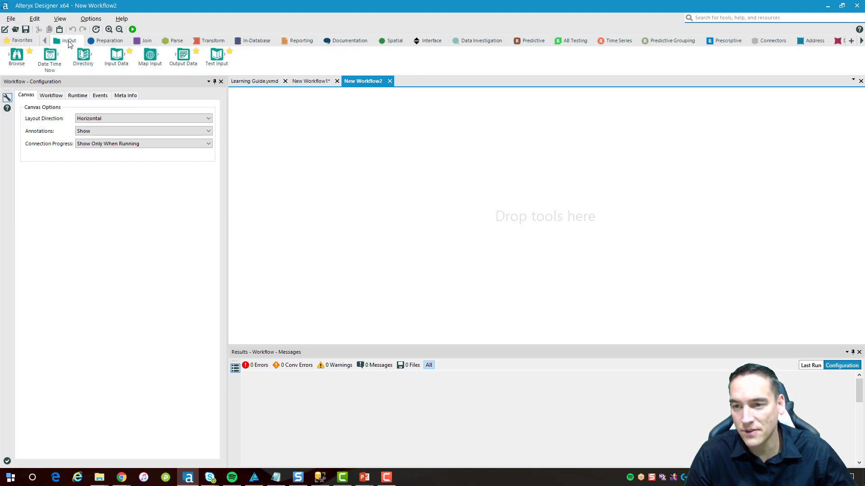
drag(217, 58, 287, 127)
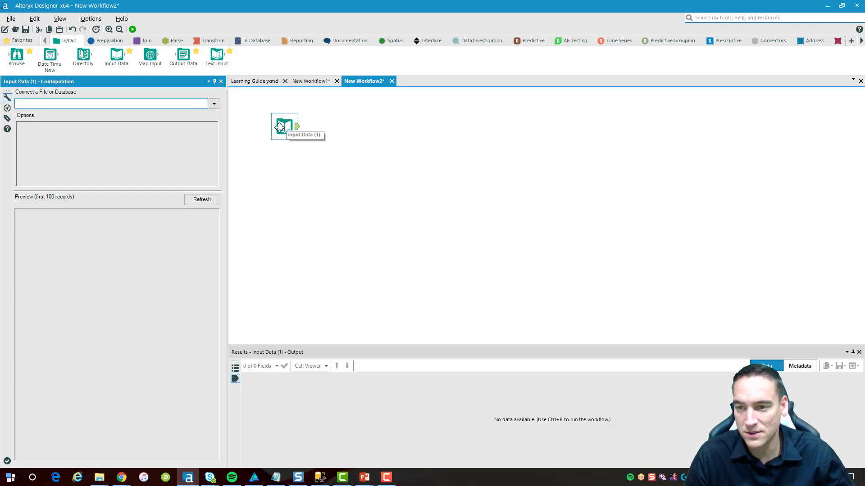
click(214, 104)
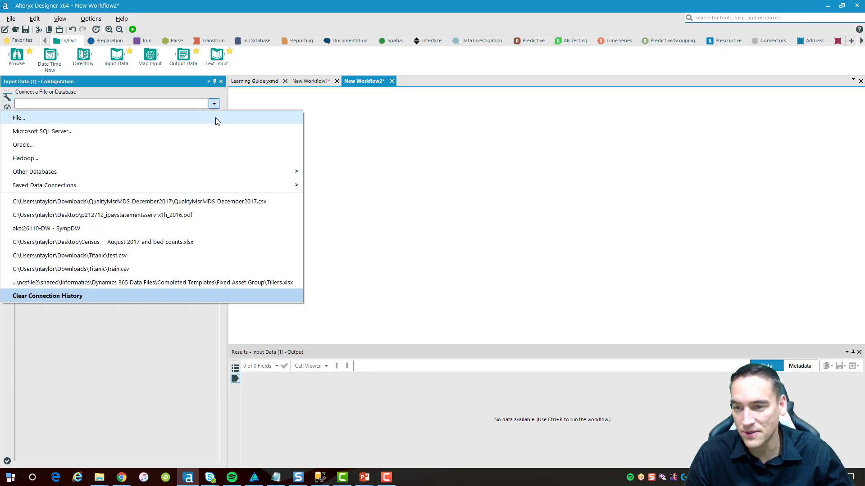
click(215, 118)
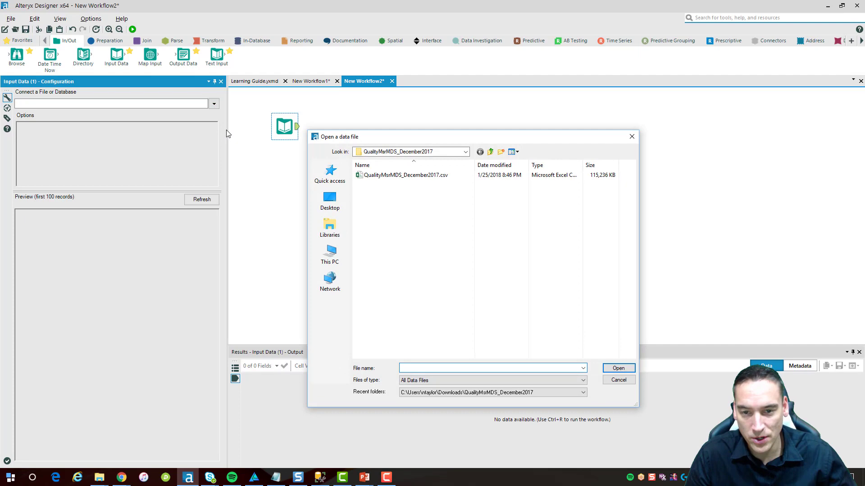
click(371, 177)
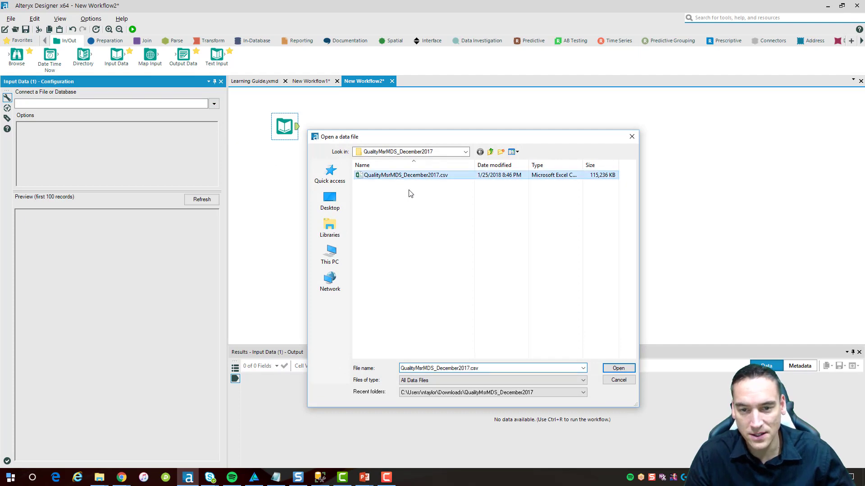
click(617, 368)
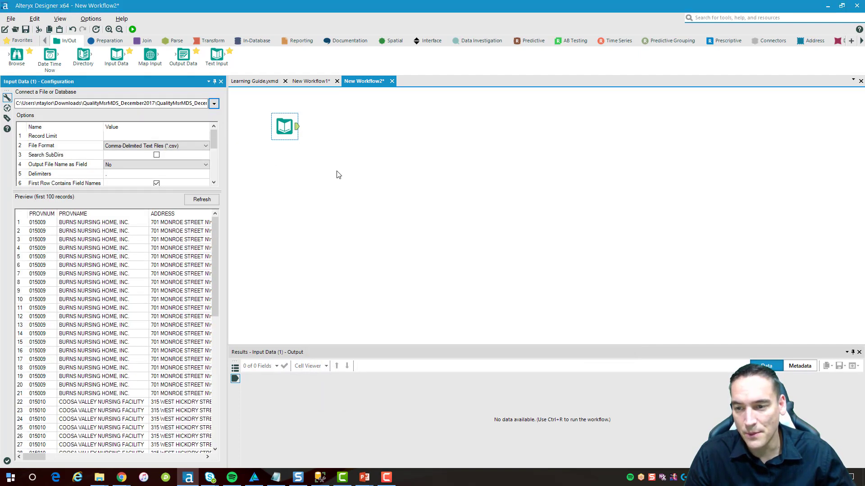
drag(16, 56, 333, 148)
key(ctrl+r)
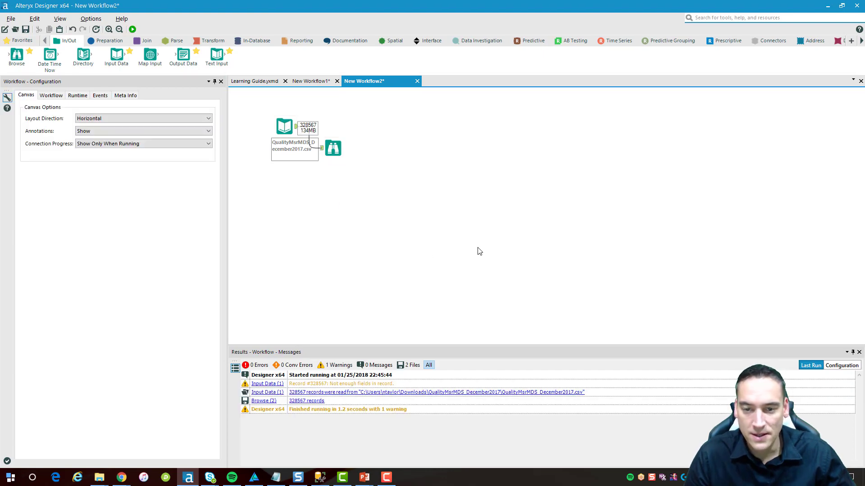
- Show the Browse results, widen the MSR_DESCR column, and profile a couple of its values
click(497, 261)
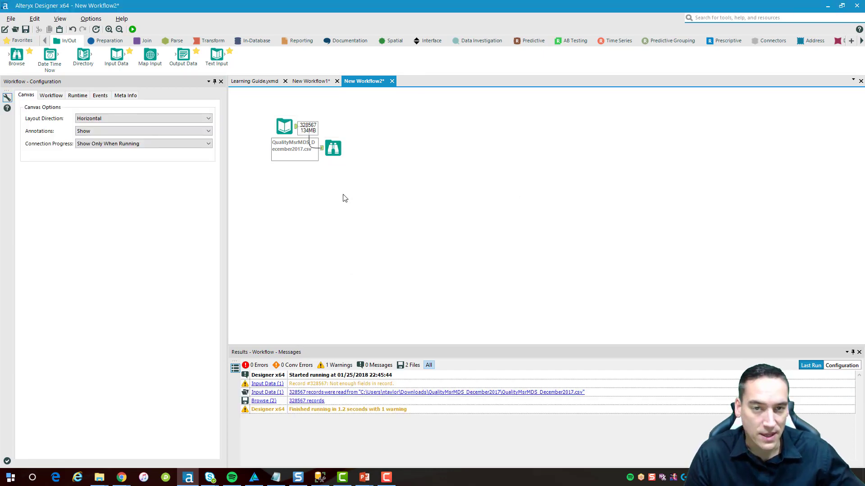
click(333, 148)
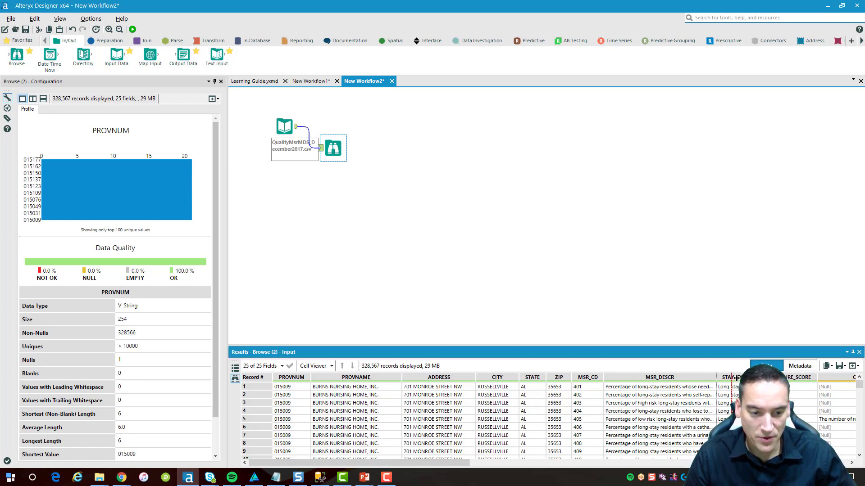
drag(717, 381, 738, 381)
click(710, 386)
click(705, 396)
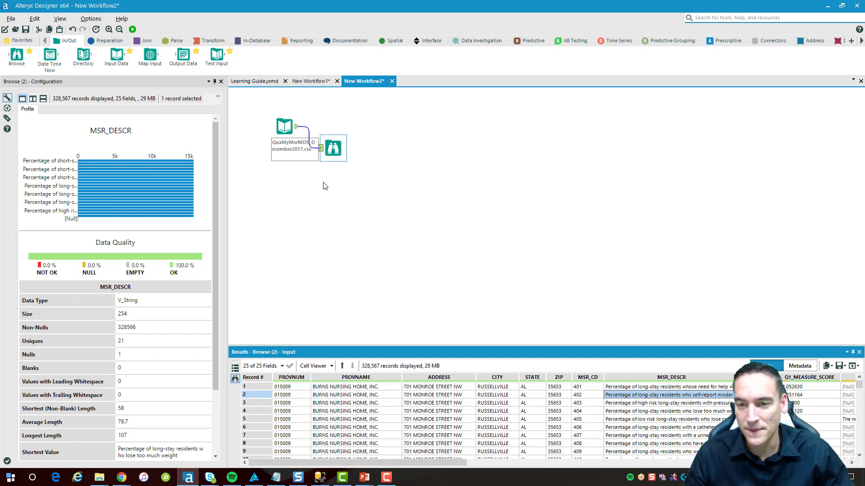
- Nudge the Browse tool down-right and profile Q1_MEASURE_SCORE (V_String, 47726 nulls)
click(332, 150)
drag(332, 150, 337, 156)
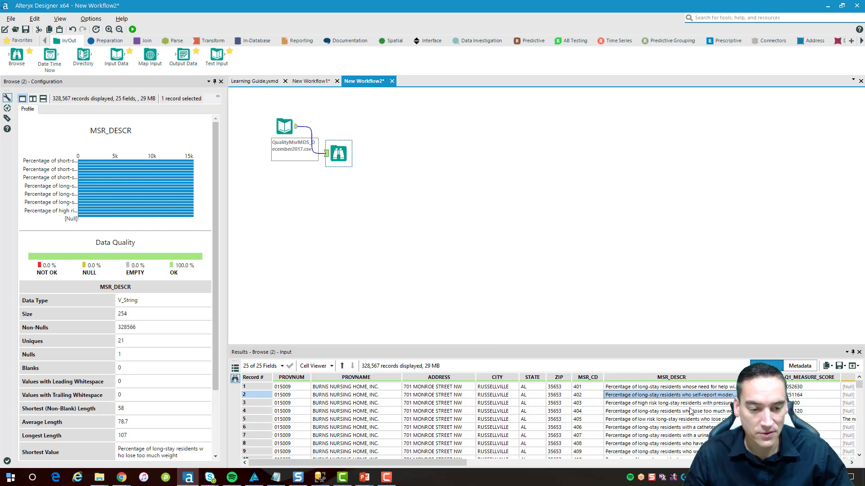
click(810, 397)
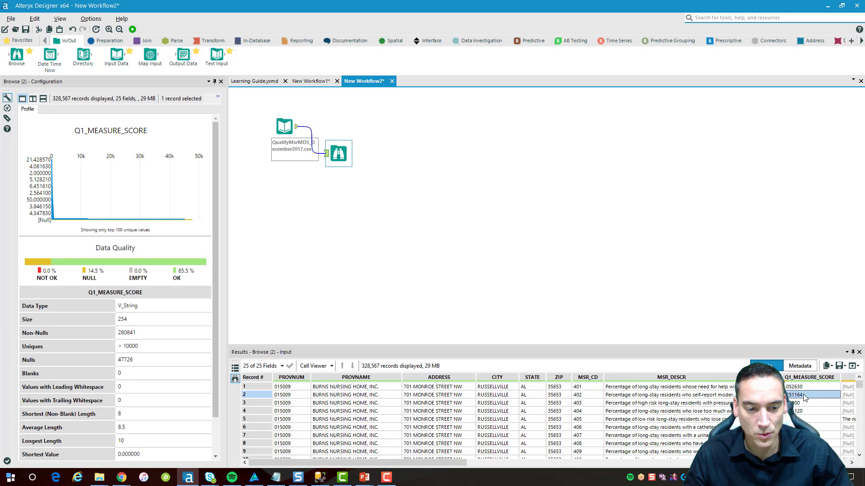
drag(340, 151, 347, 157)
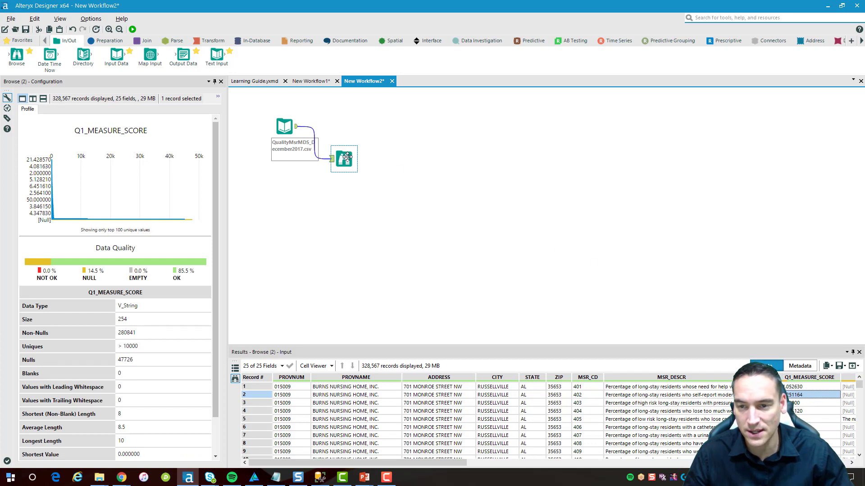
- Insert an Auto Field tool after the input, followed by a Select tool
click(112, 41)
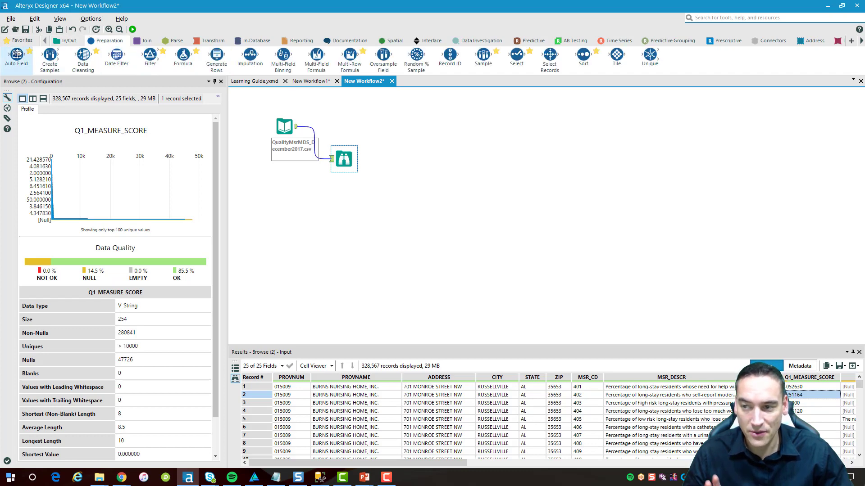
drag(20, 55, 346, 130)
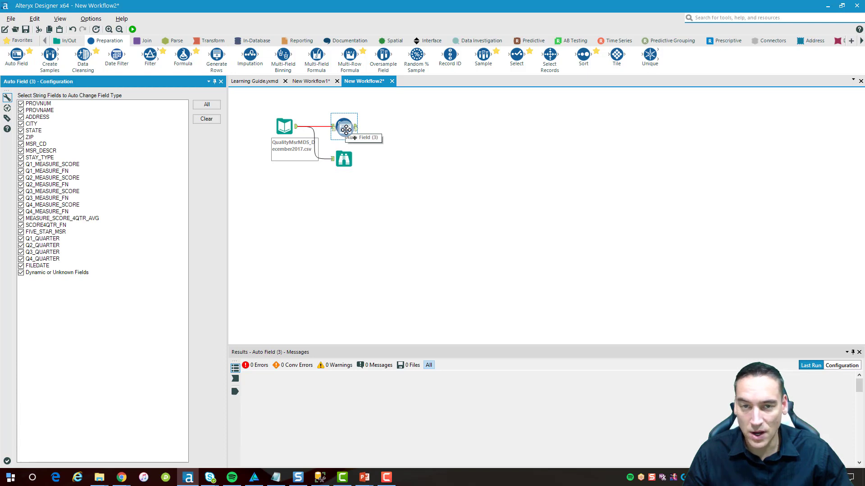
click(343, 129)
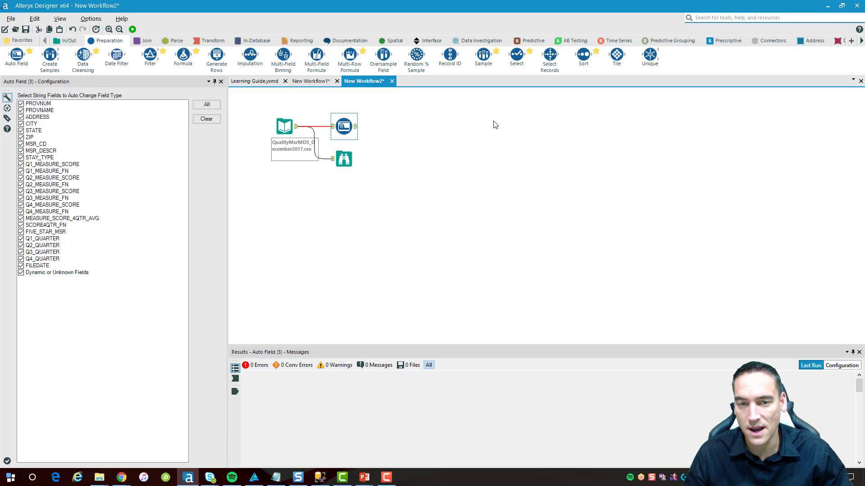
drag(516, 55, 391, 127)
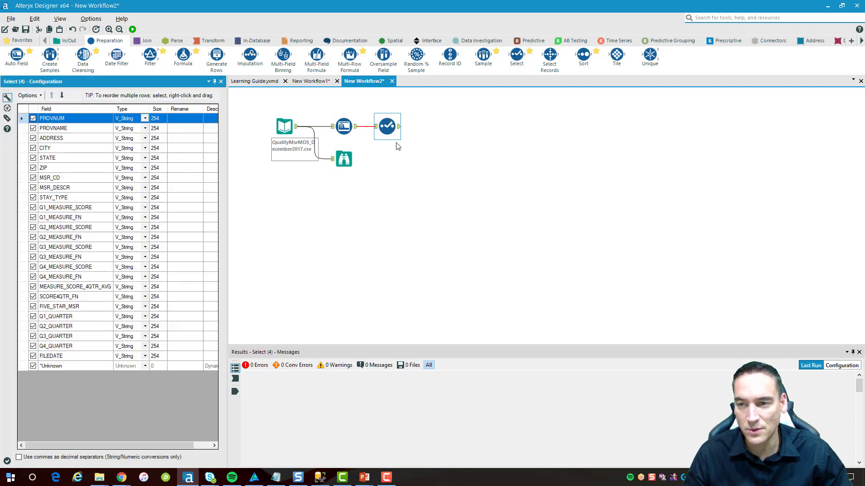
- Run the workflow and confirm in Select that Q4_MEASURE_SCORE is now Double
click(132, 28)
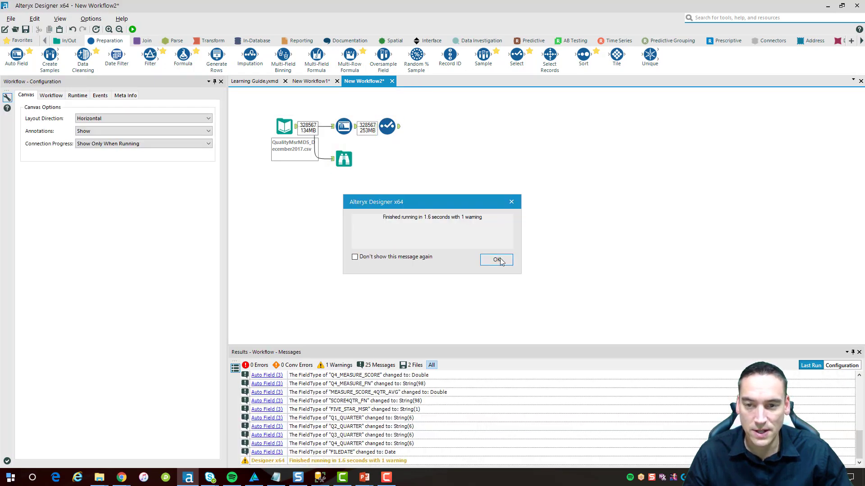
click(500, 260)
click(389, 127)
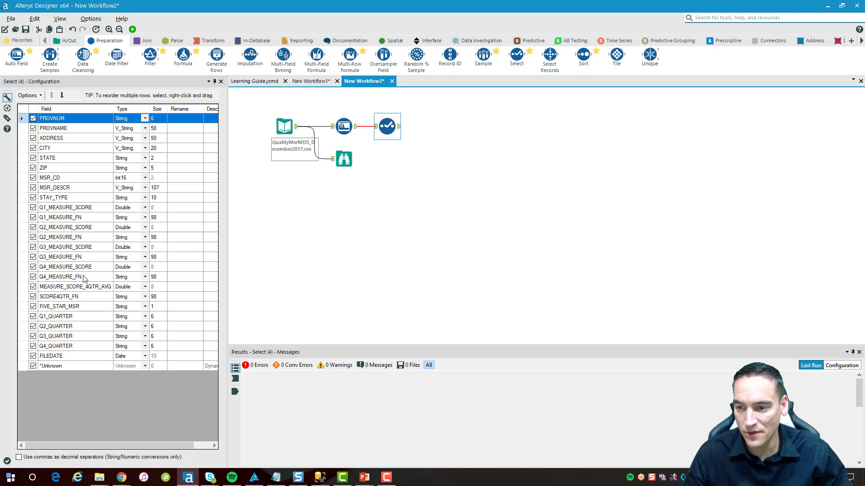
click(45, 267)
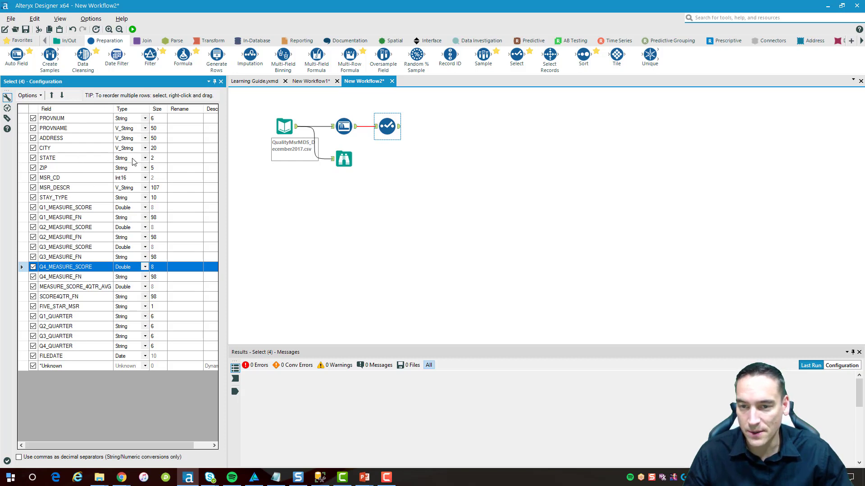
key(ctrl+r)
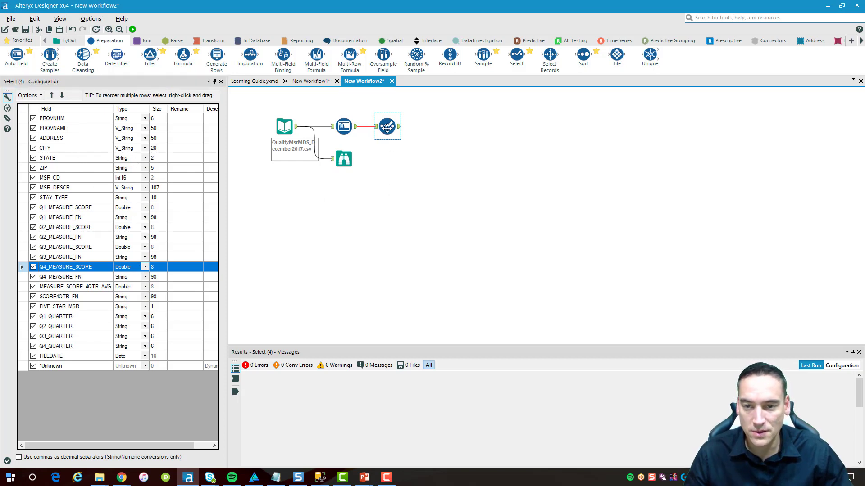
click(431, 137)
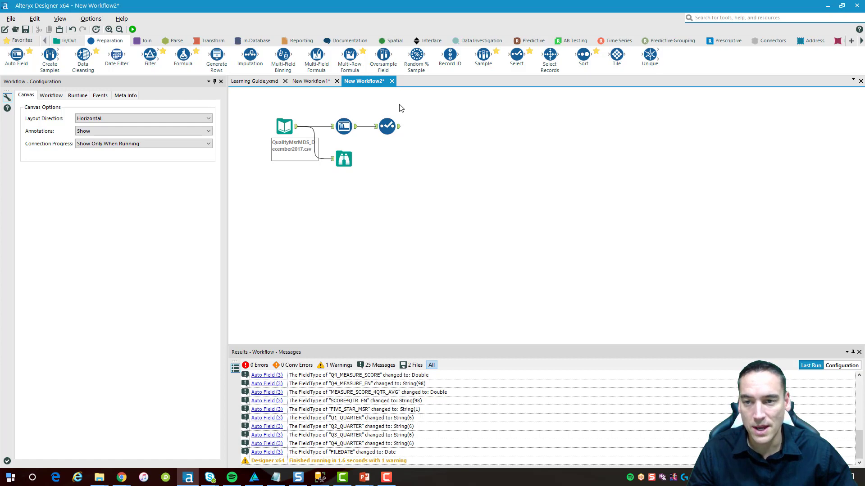
- Add a Summarize tool after Select that groups by STATE
click(208, 41)
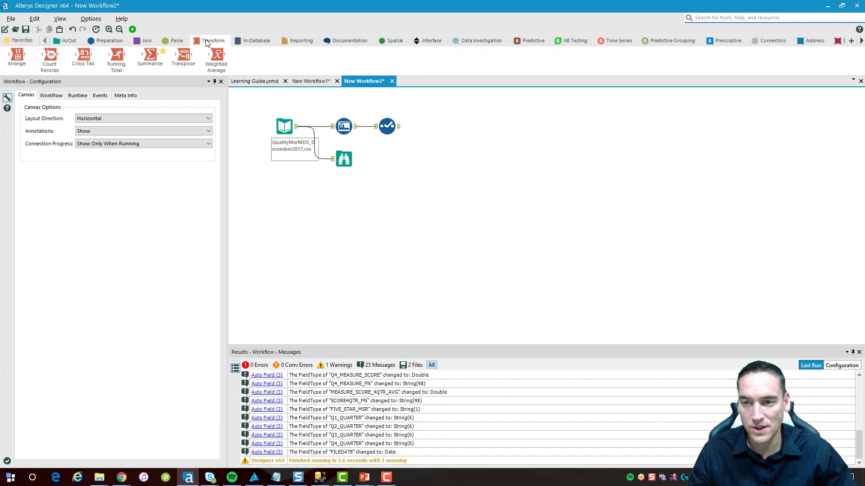
drag(150, 57, 430, 129)
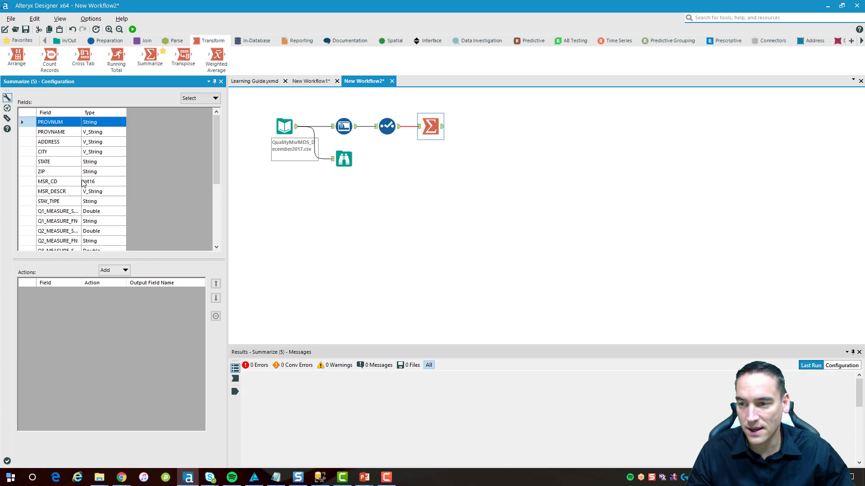
click(65, 164)
click(120, 270)
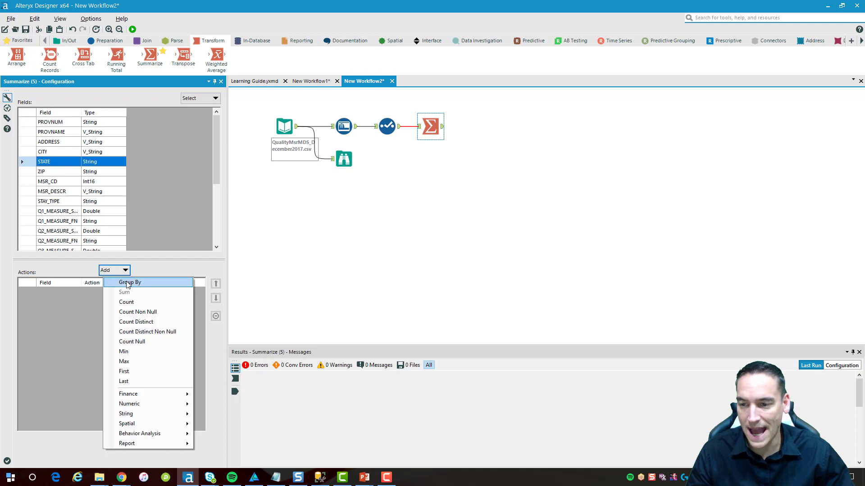
click(126, 280)
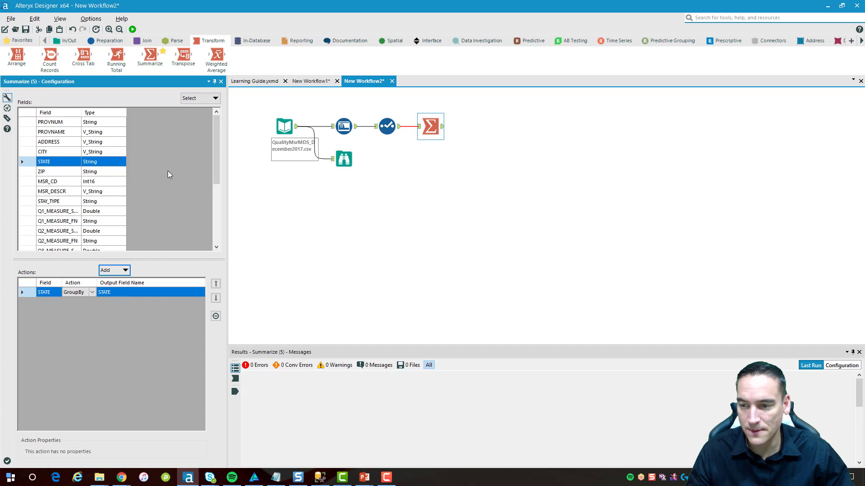
- Add an Average action on Q4_MEASURE_SCORE to the summary
drag(214, 163, 212, 203)
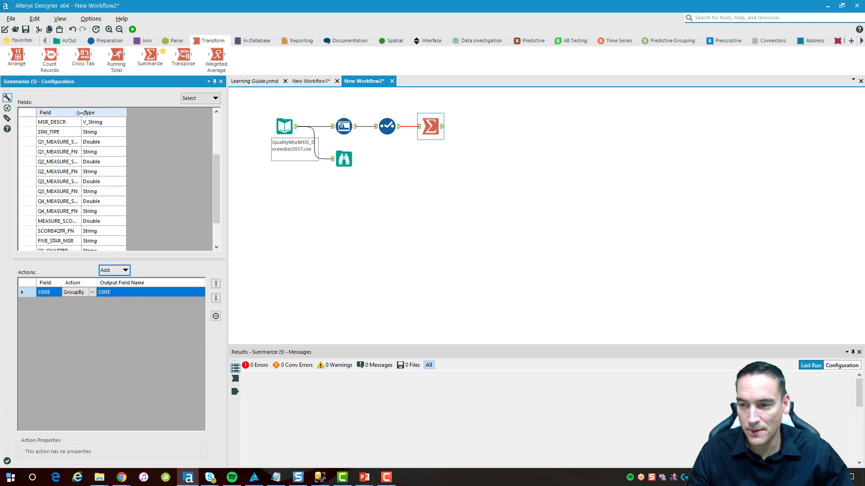
drag(80, 113, 97, 113)
click(86, 204)
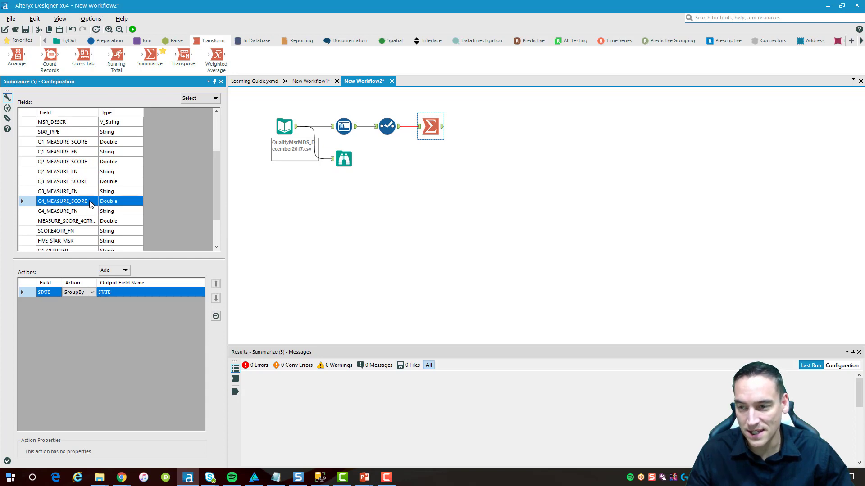
click(125, 271)
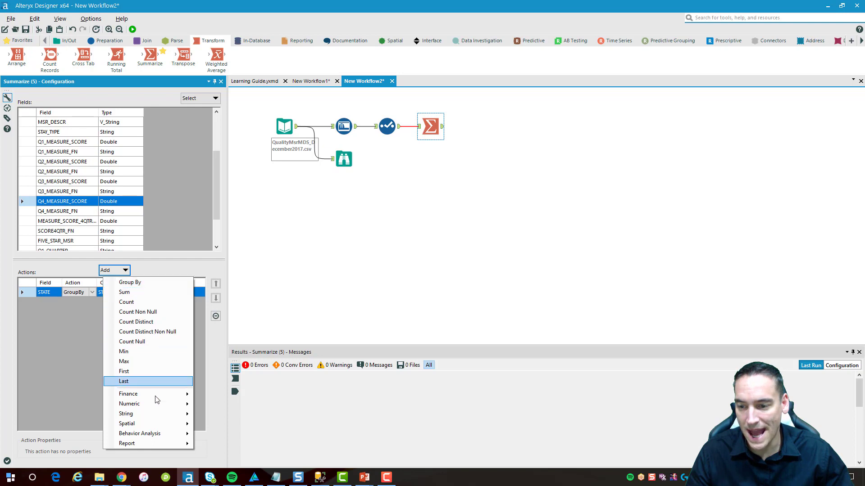
mouse_move(155, 405)
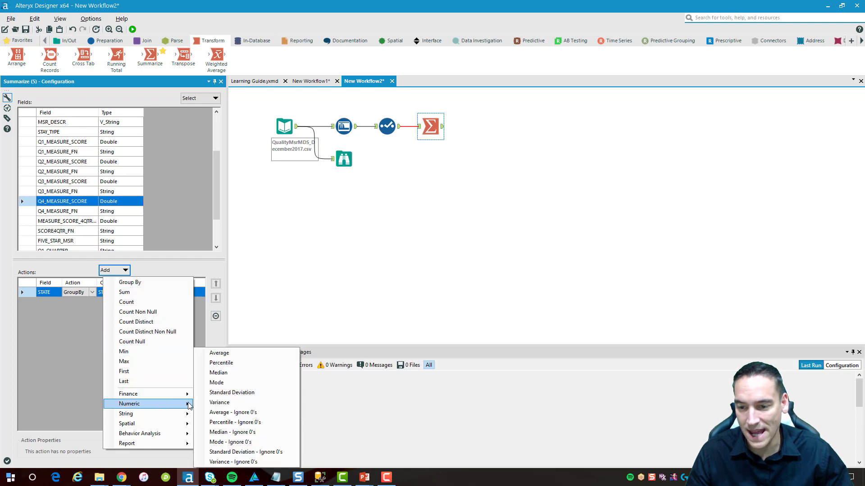
click(227, 353)
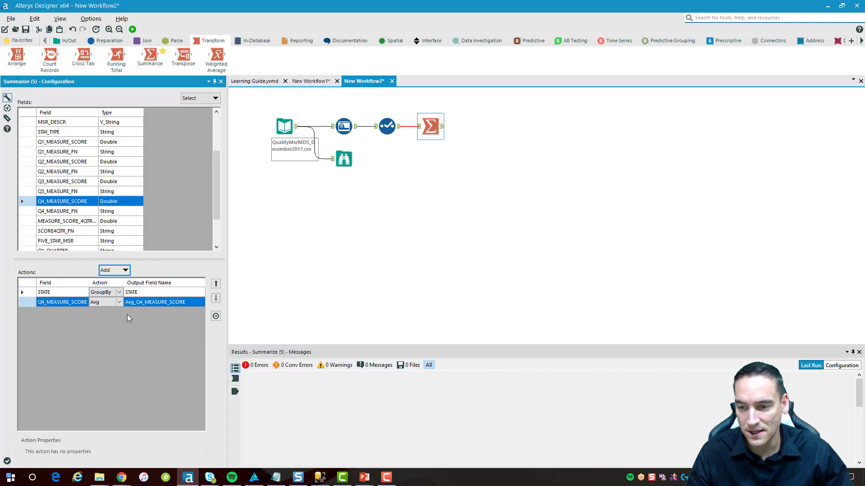
- Rename the output fields to State and Average Score Q4
click(143, 293)
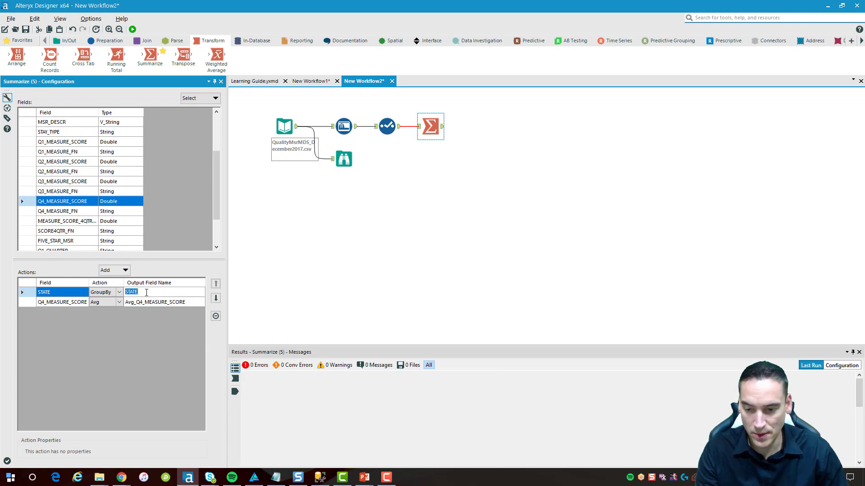
text(State)
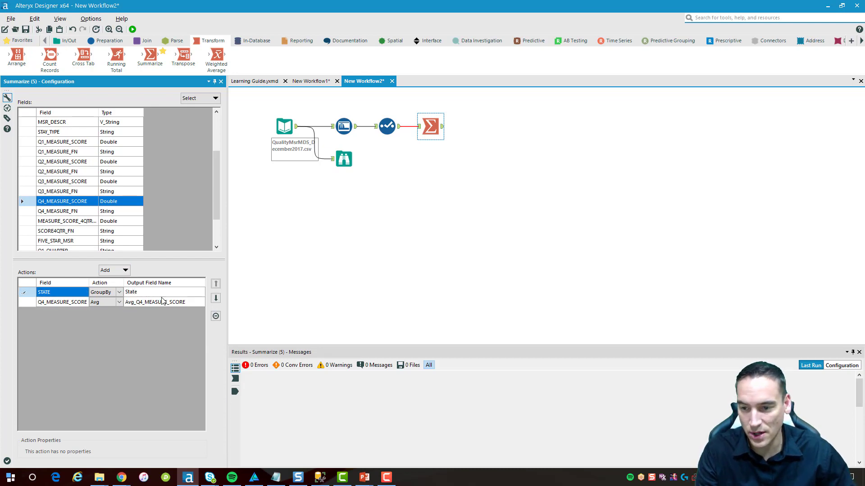
click(189, 301)
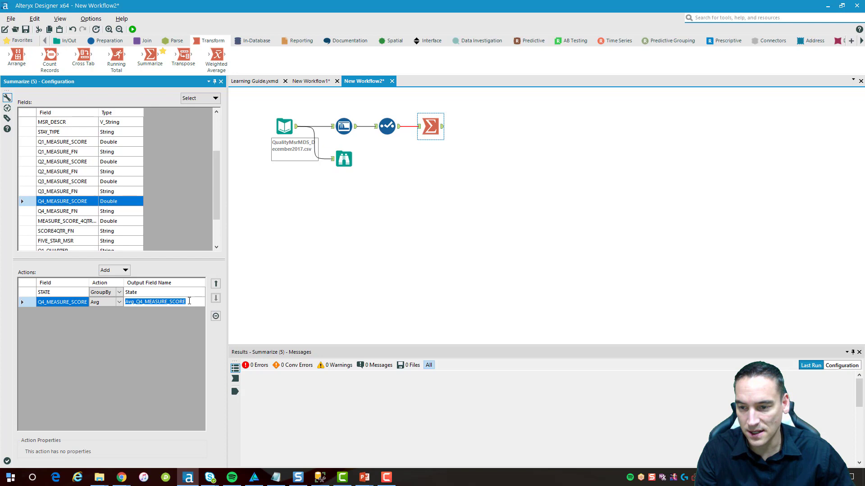
text(Average Score)
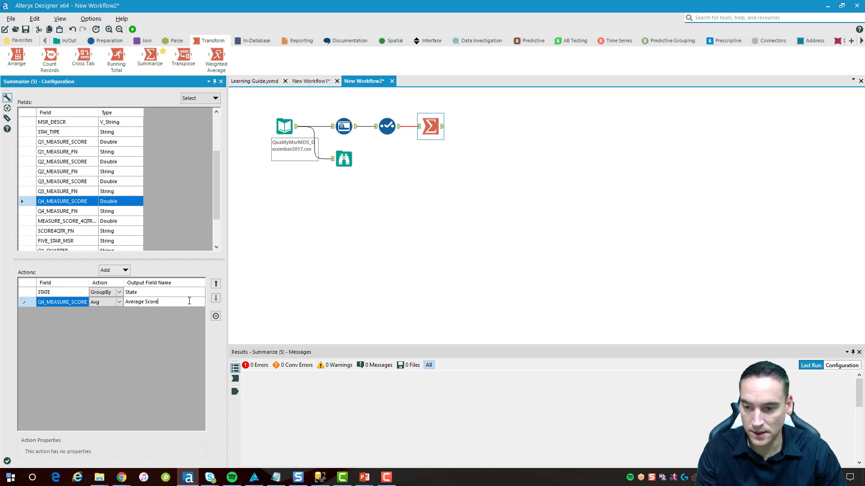
text(Q4)
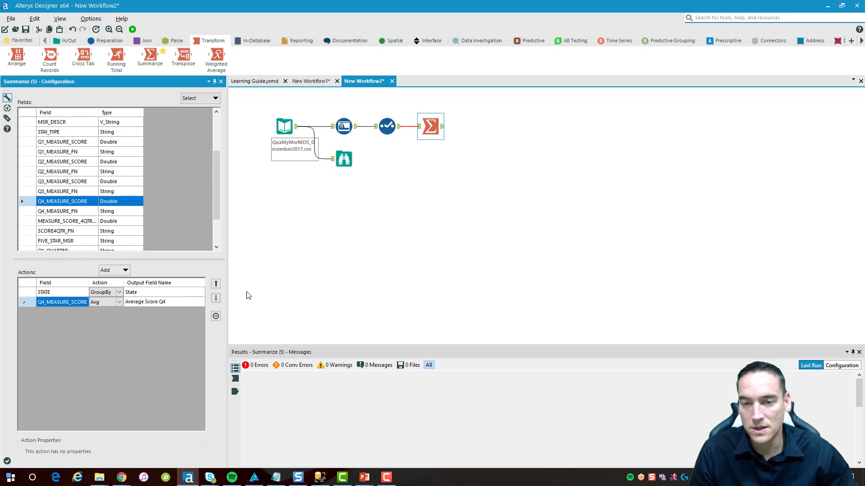
click(460, 235)
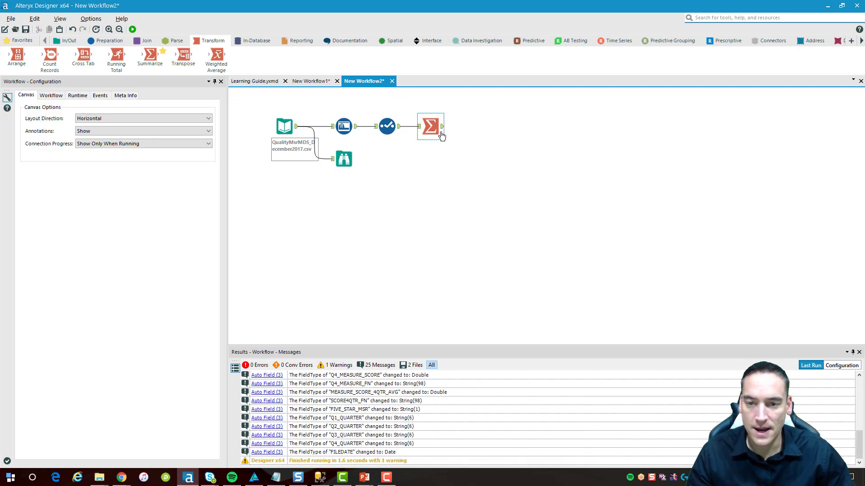
- Run the workflow and review the Summarize output of 54 state averages
click(132, 29)
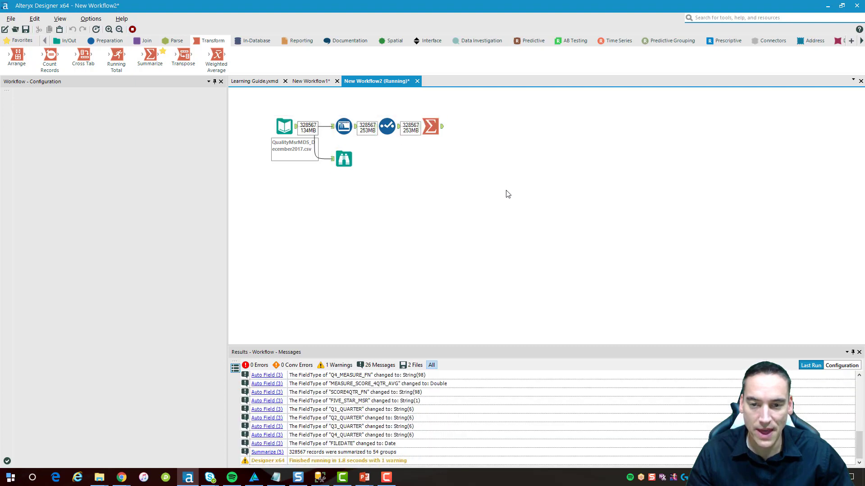
click(498, 260)
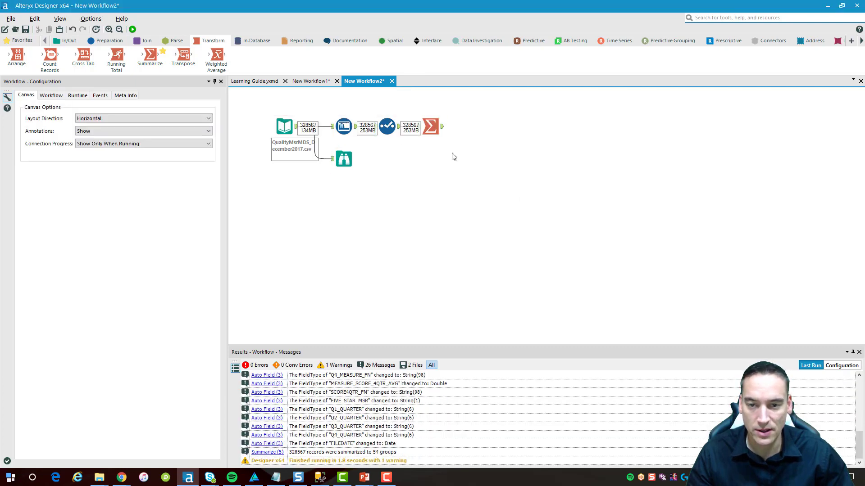
click(443, 130)
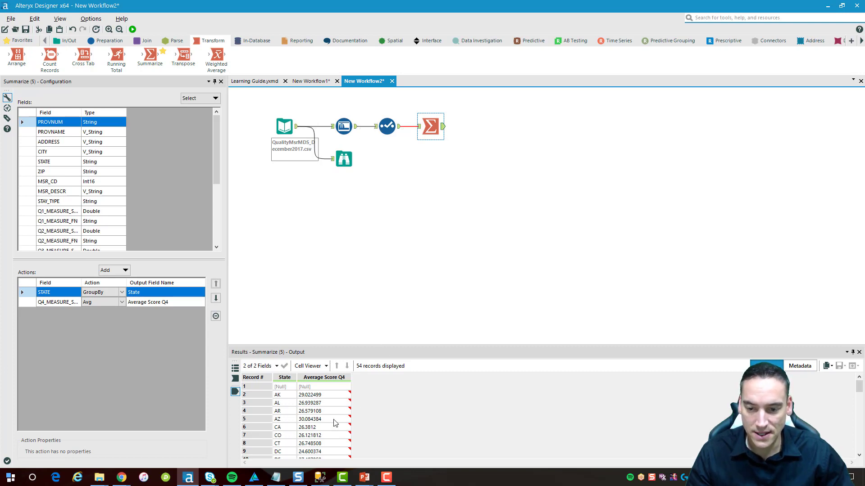
scroll(305, 404, down, 2)
scroll(305, 404, down, 14)
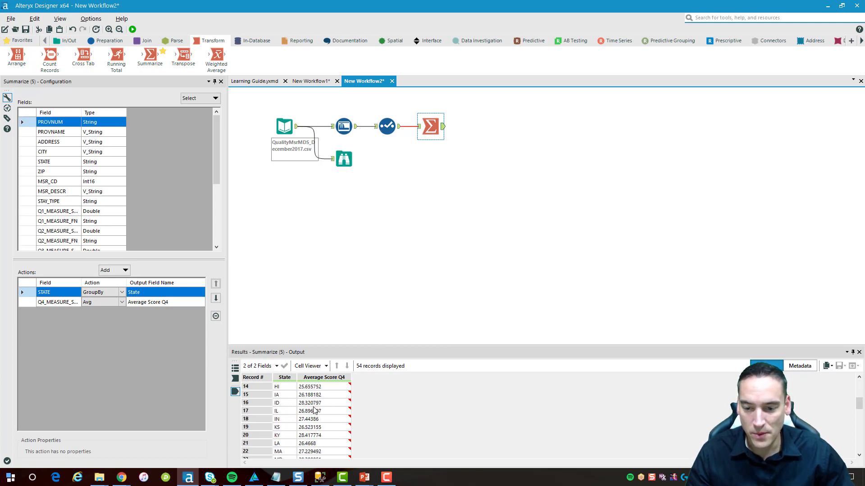
scroll(317, 413, up, 15)
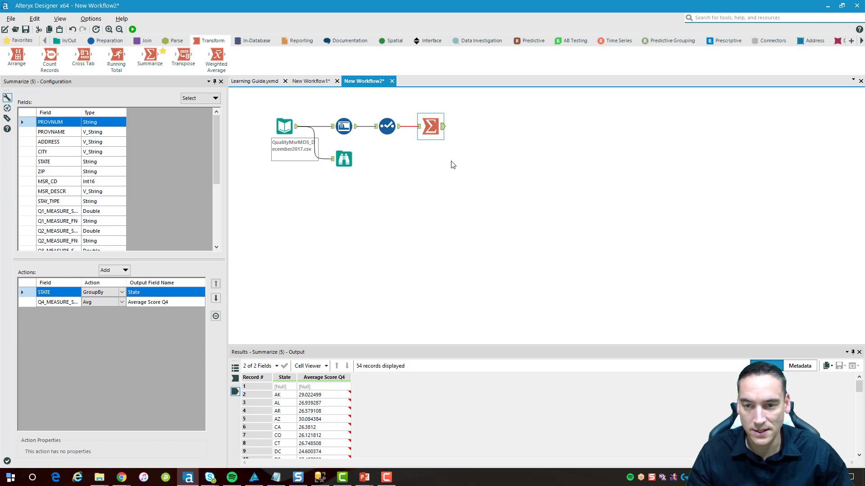
- Select all workflow tools and shift them slightly down the canvas
click(277, 113)
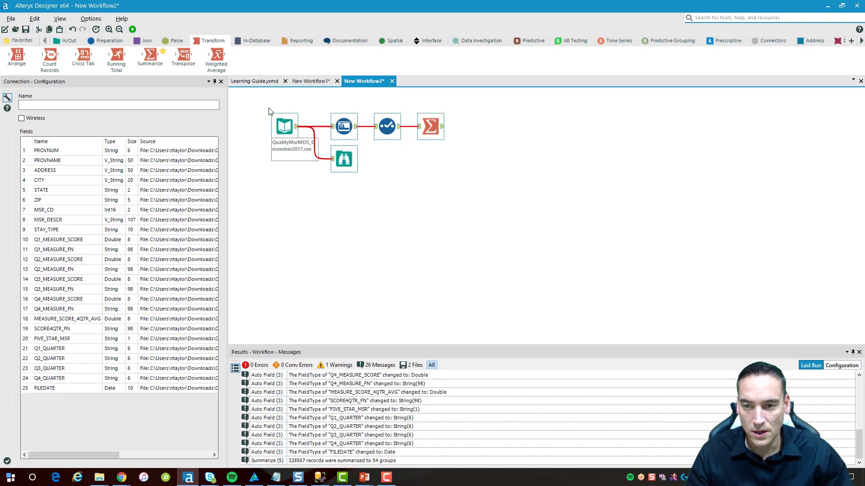
drag(266, 107, 491, 193)
drag(282, 127, 282, 137)
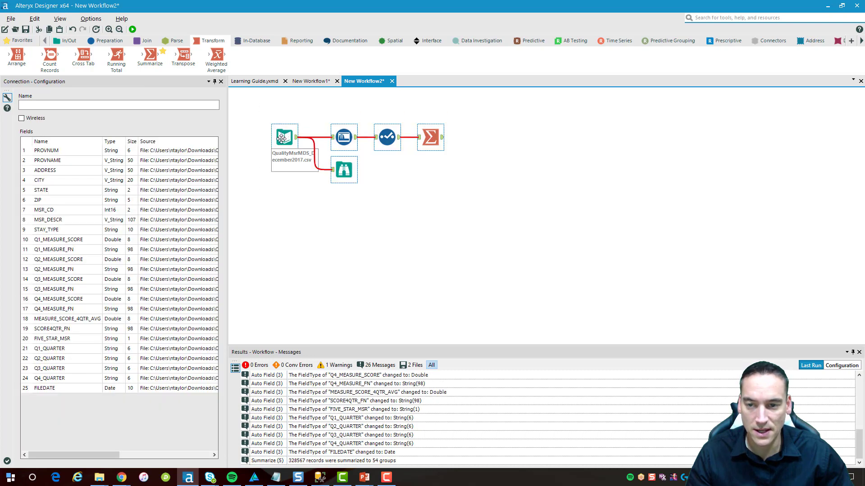
click(461, 188)
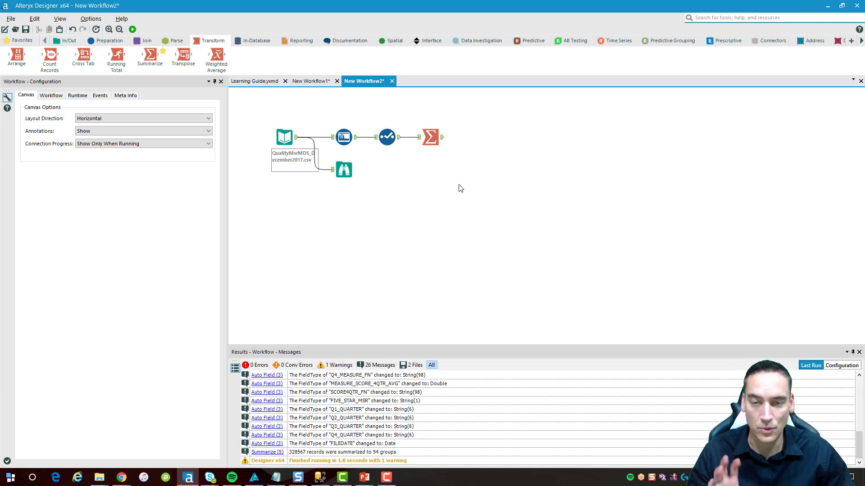
click(296, 45)
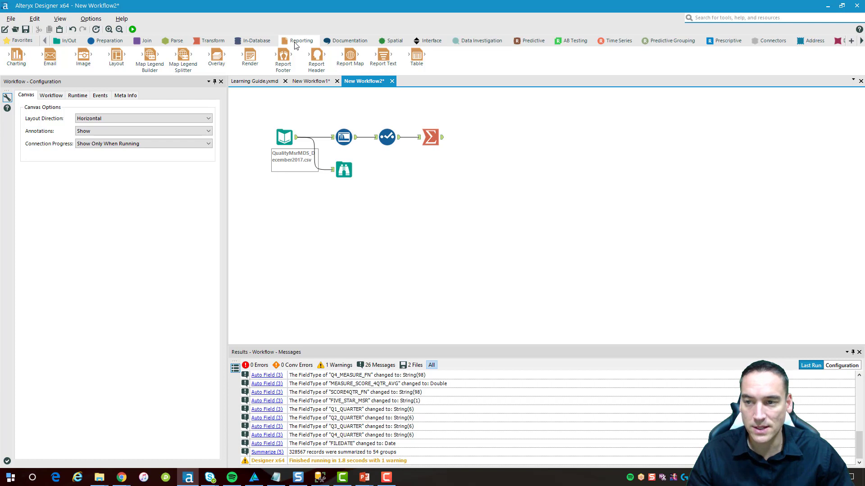
- Place a Basic Table after Summarize and rerun, turning 54 records into one table record
drag(417, 57, 480, 139)
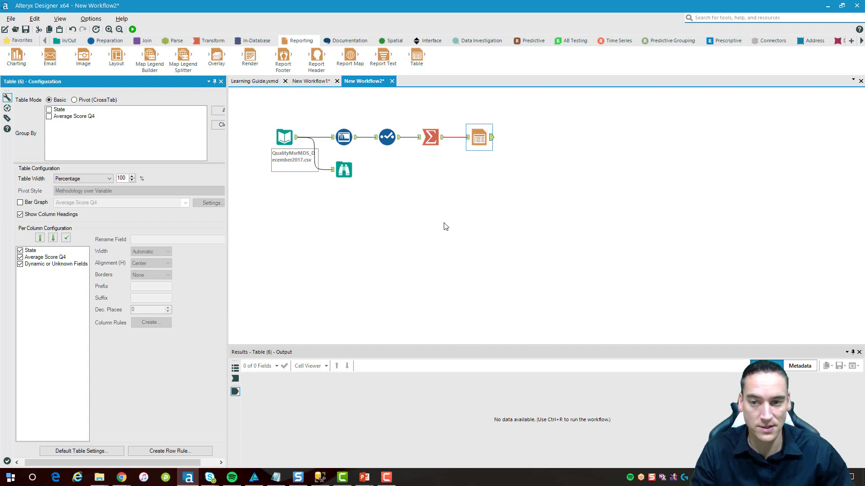
key(ctrl+r)
drag(263, 107, 522, 219)
click(513, 183)
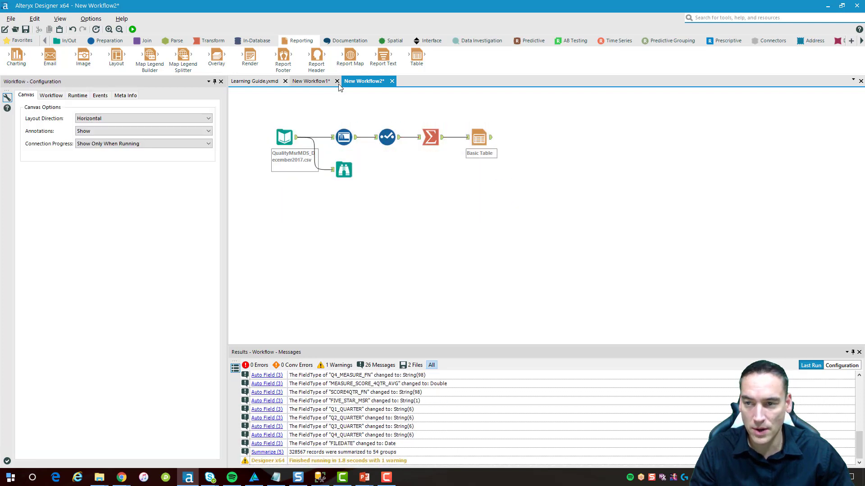
click(131, 31)
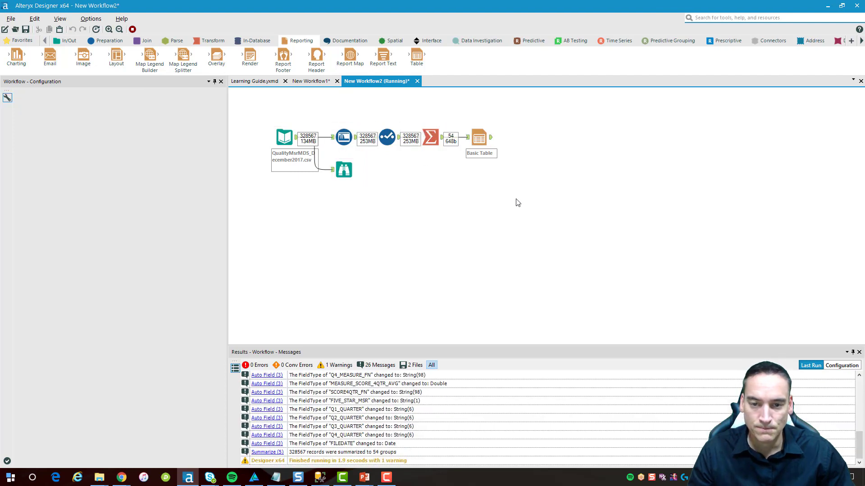
click(494, 258)
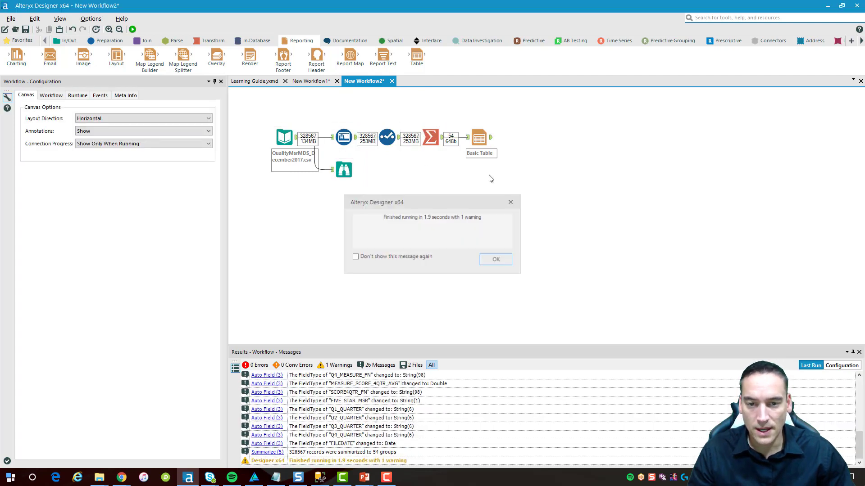
click(492, 142)
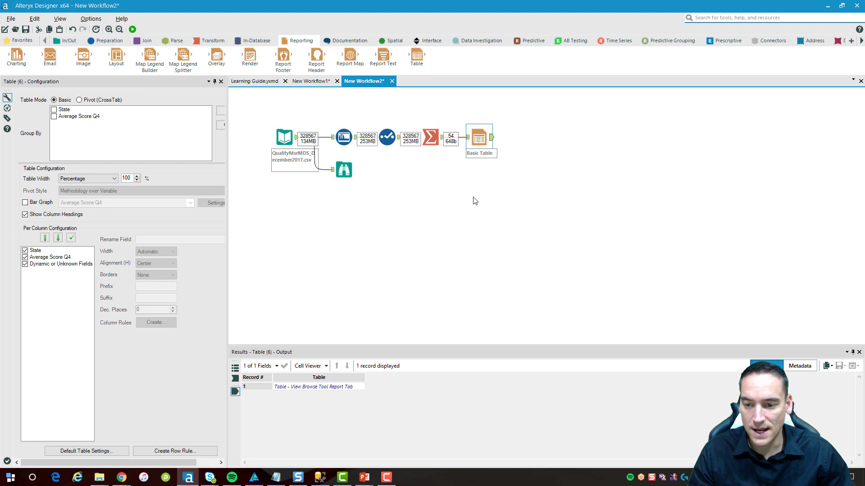
key(ctrl+r)
- Add a Browse tool below the Basic Table, run, and open its report view
right_click(493, 141)
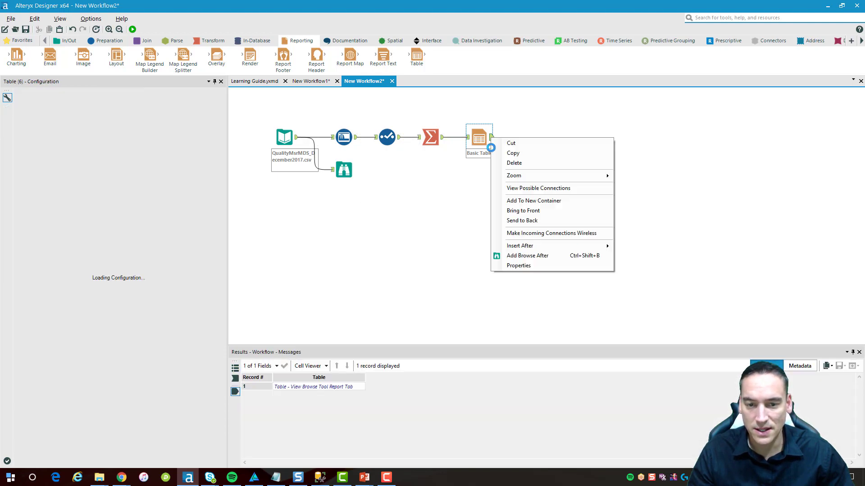
click(513, 257)
drag(516, 141, 521, 173)
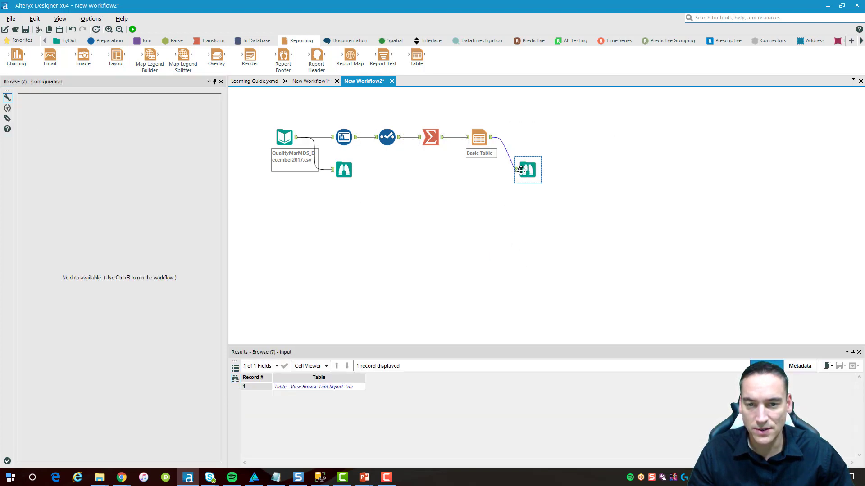
key(ctrl+r)
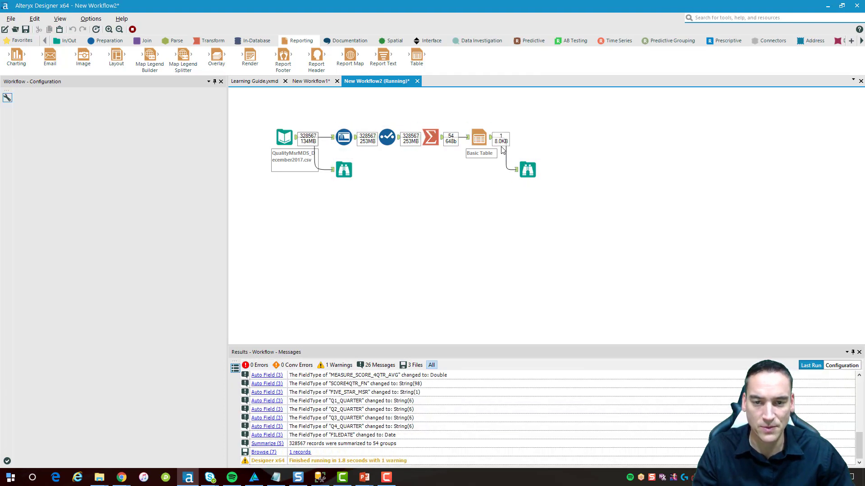
click(497, 260)
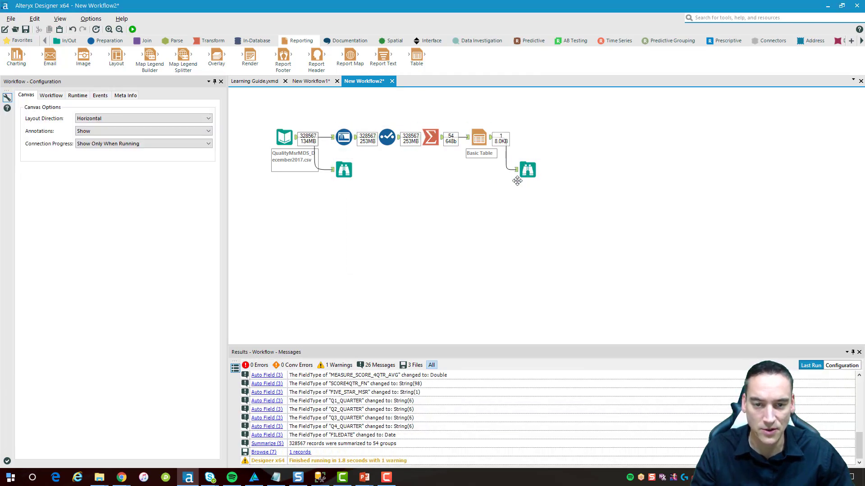
click(525, 171)
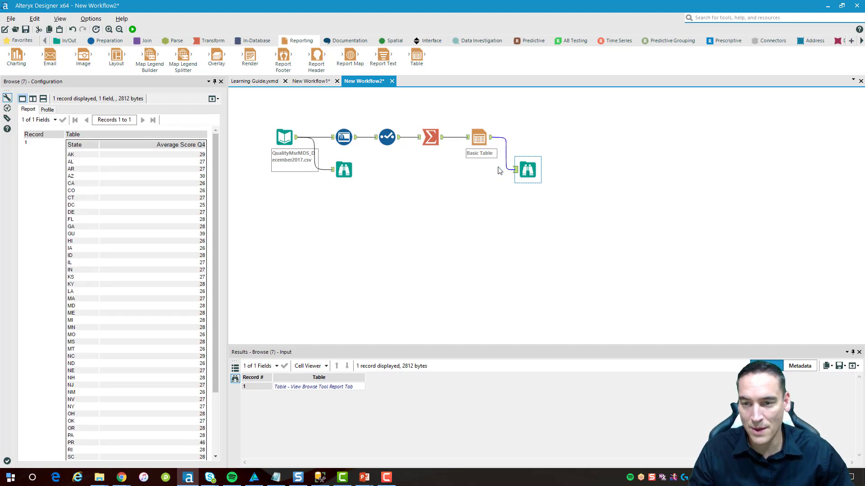
- Scroll through the rendered State and Average Score Q4 table in the Browse results
triple_click(28, 135)
drag(216, 154, 216, 277)
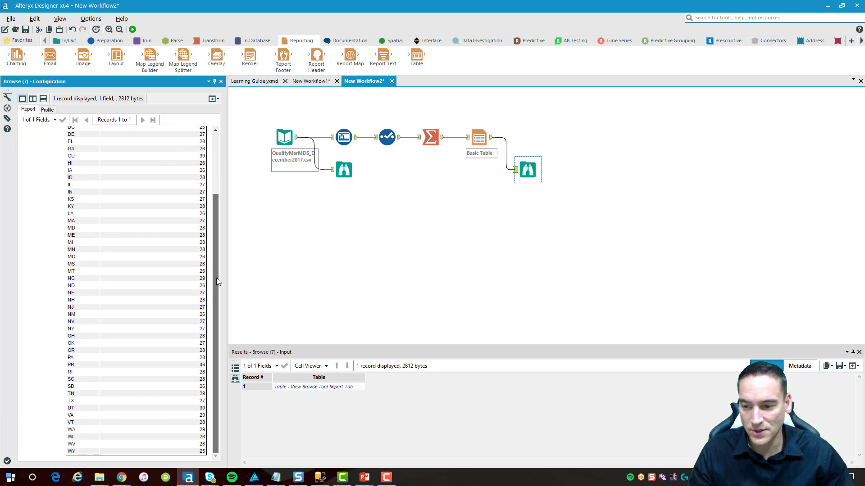
scroll(126, 218, up, 5)
click(36, 149)
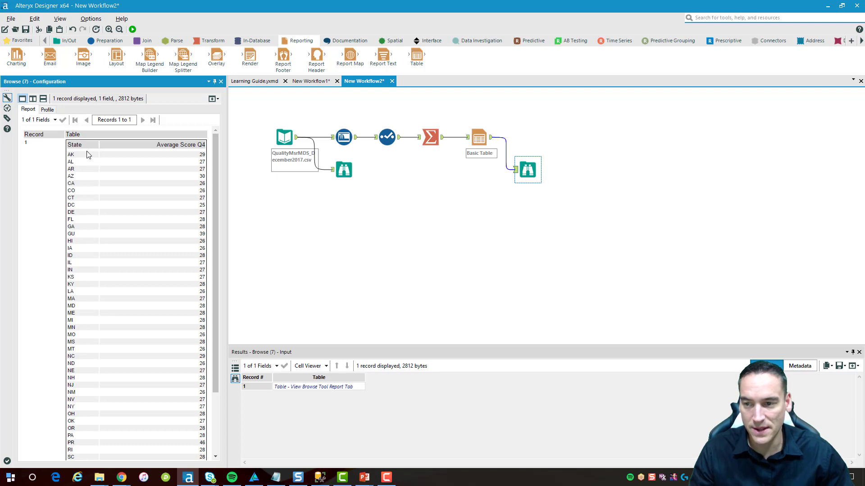
scroll(140, 225, down, 3)
scroll(126, 280, up, 3)
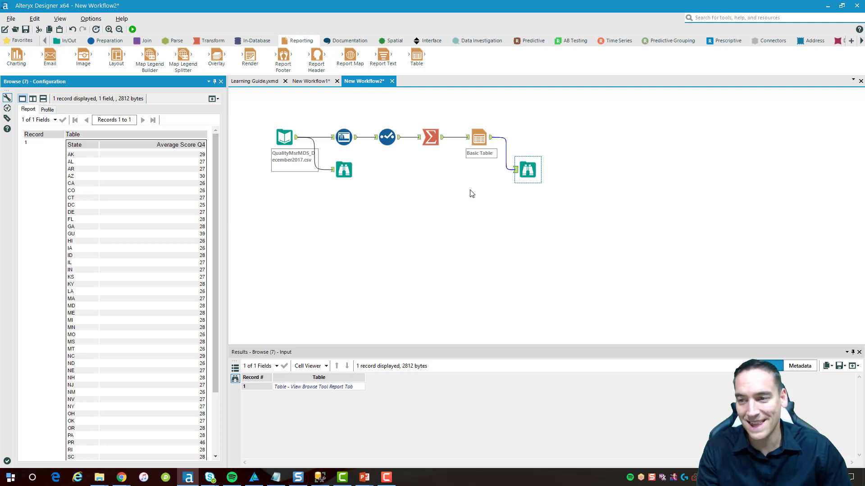
click(57, 182)
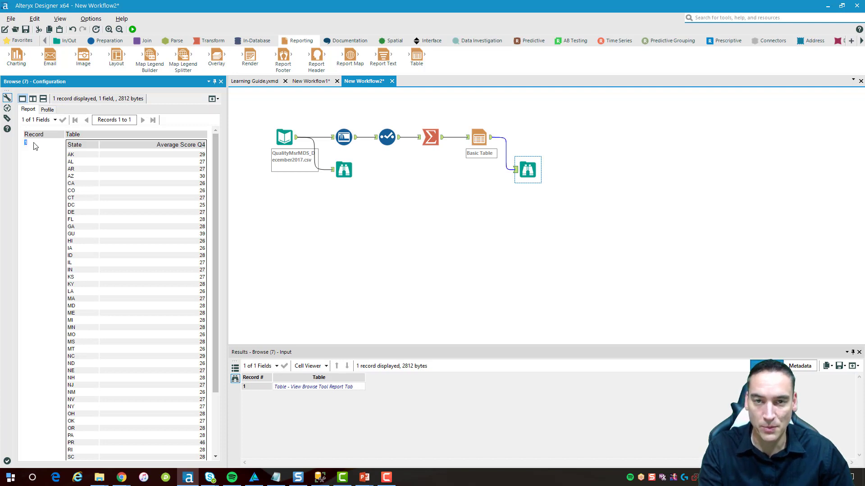
click(31, 160)
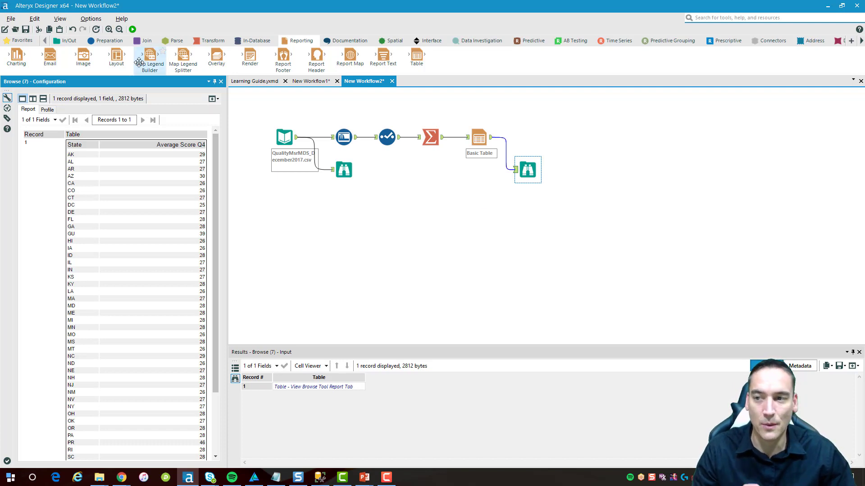
- Place a Text Input with column Input Text containing the row 'Demo Report'
click(66, 41)
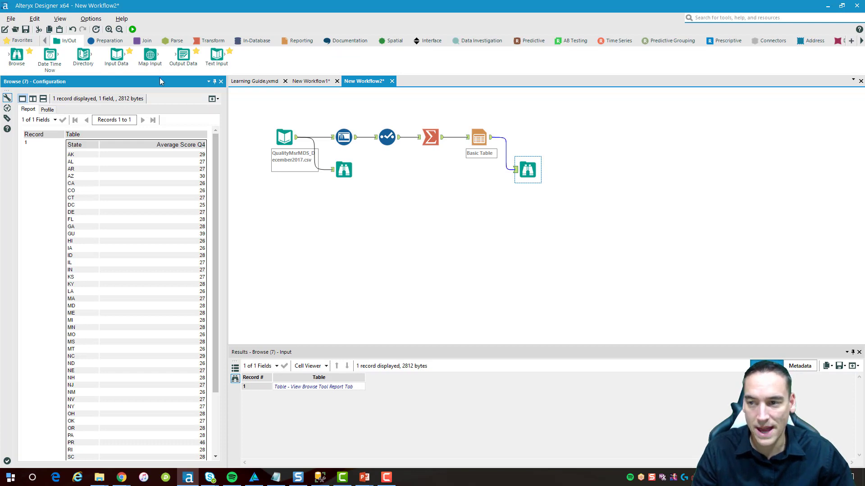
drag(216, 55, 436, 129)
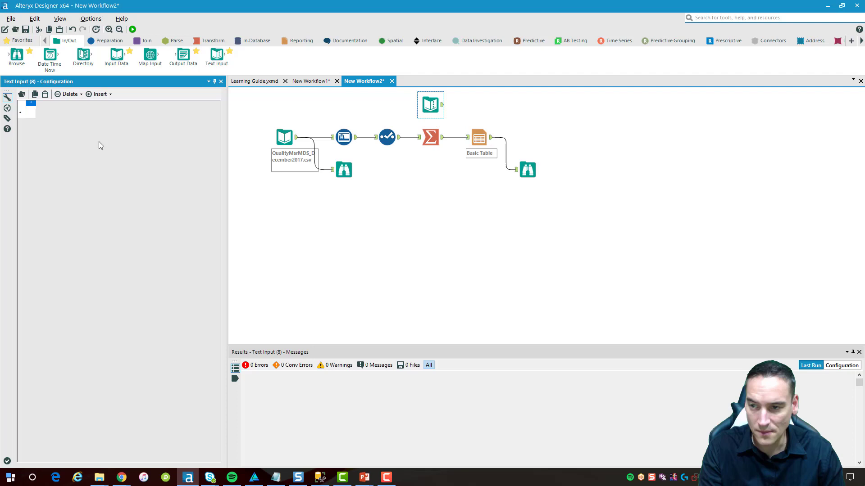
text(Phase)
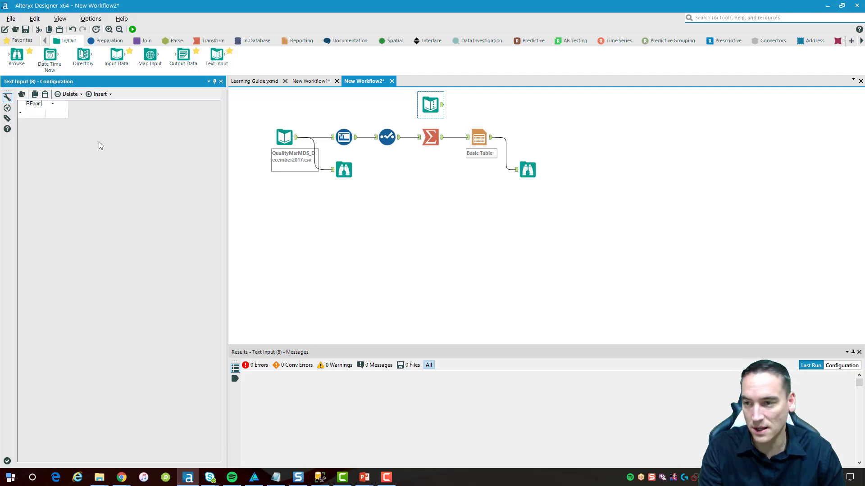
key(BackSpace)
key(BackSpace)
key(BackSpace)
key(BackSpace)
key(BackSpace)
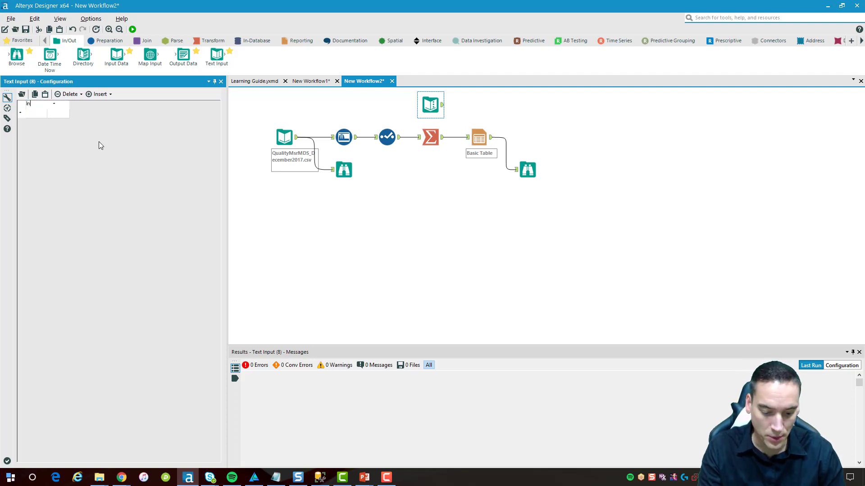
text(Input)
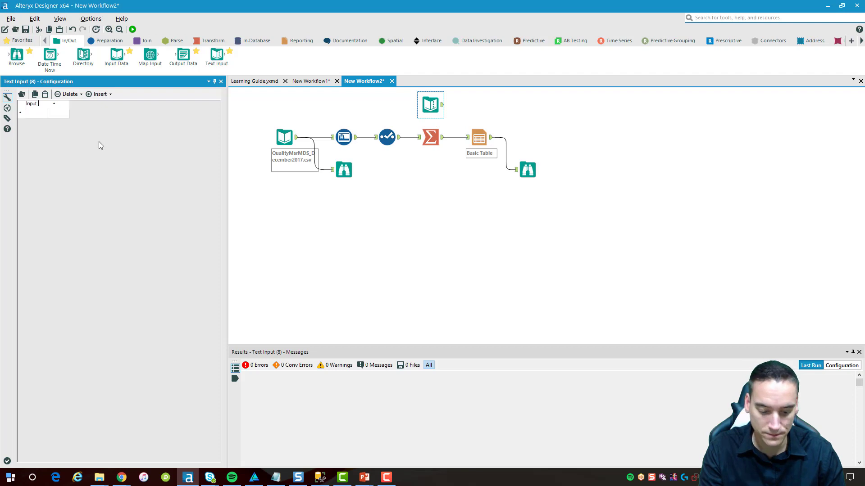
text( Text)
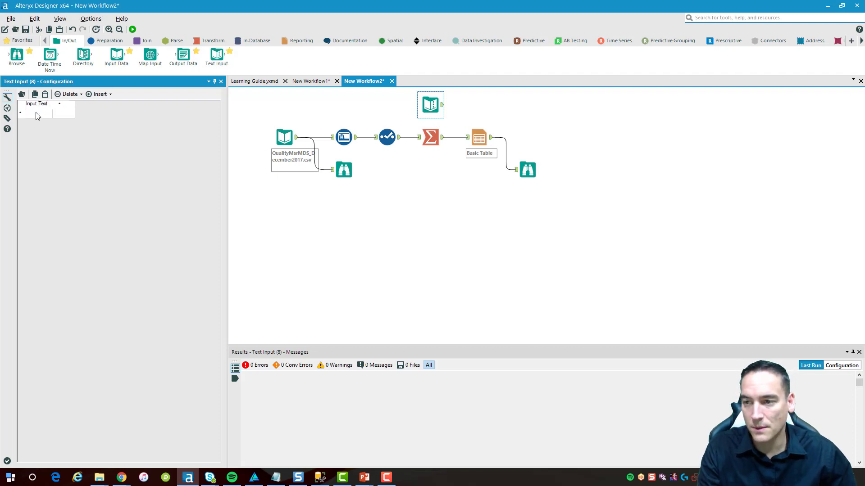
text(Demo)
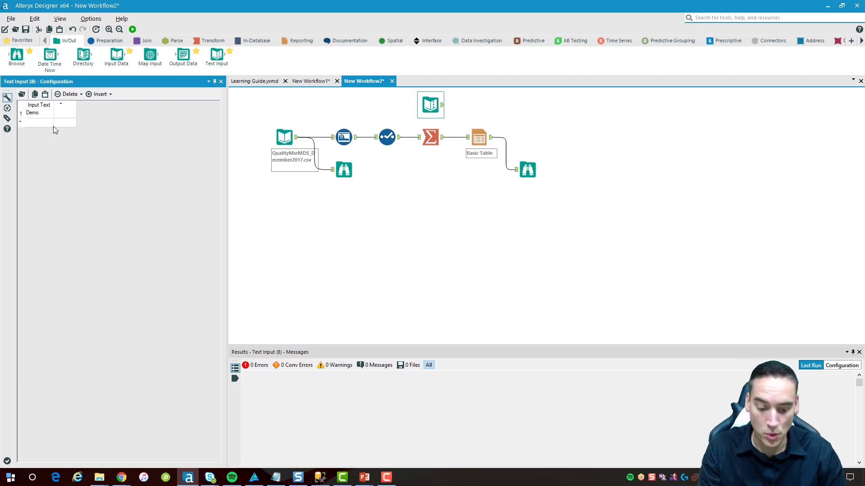
text( Report)
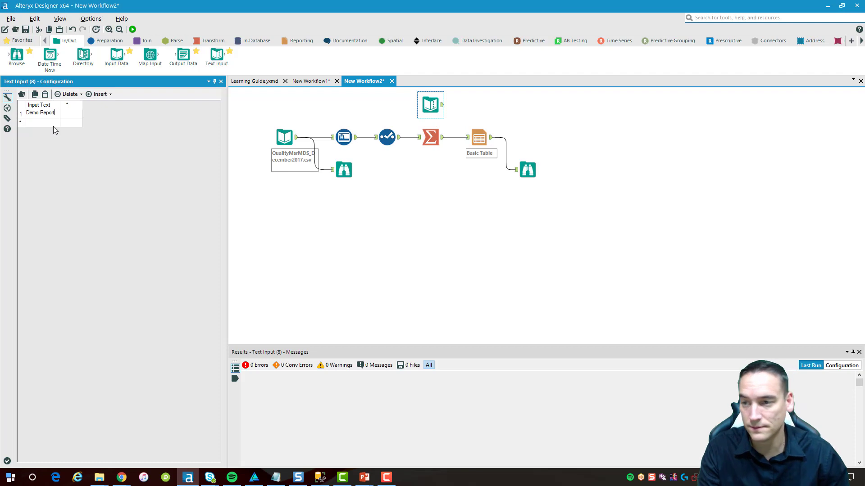
click(517, 211)
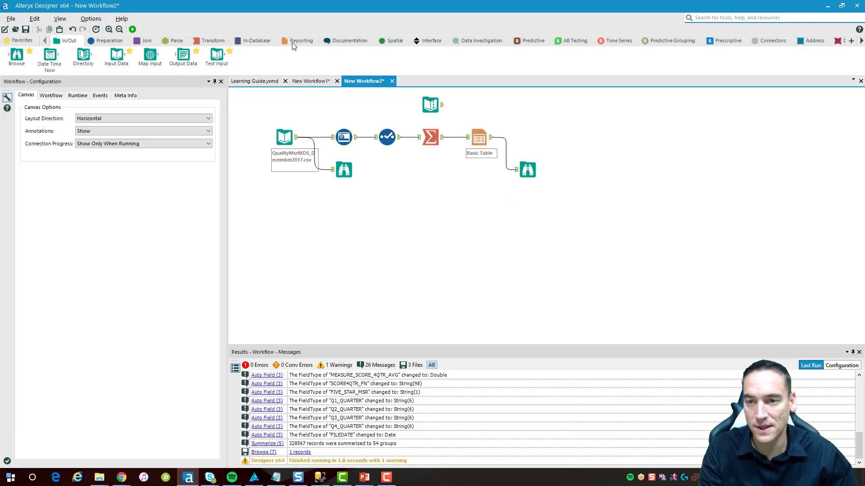
- Place a Report Text tool after the Text Input with field name Header
click(293, 41)
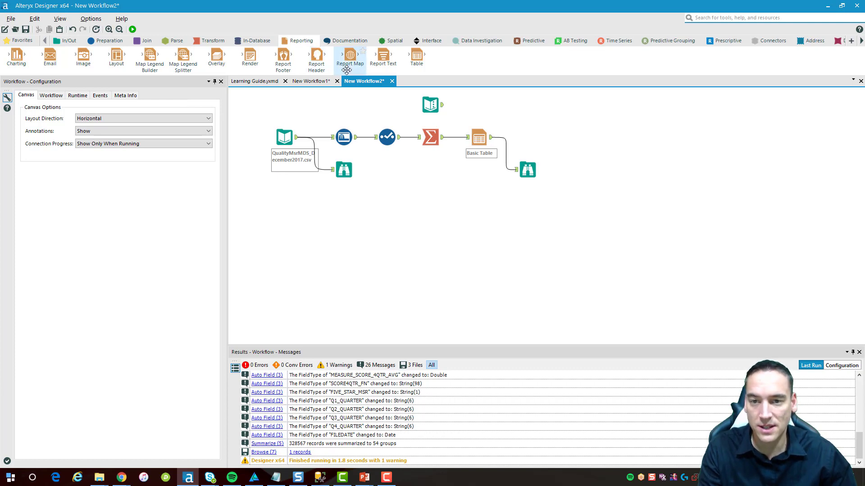
drag(376, 60, 474, 123)
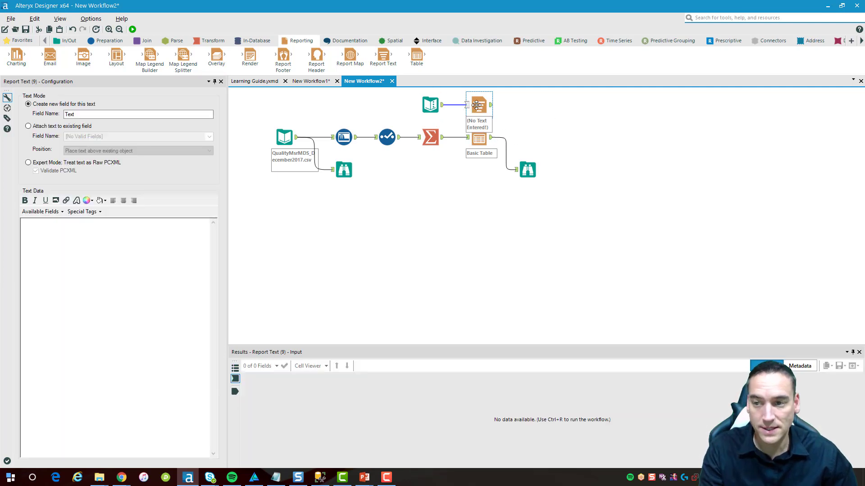
click(69, 115)
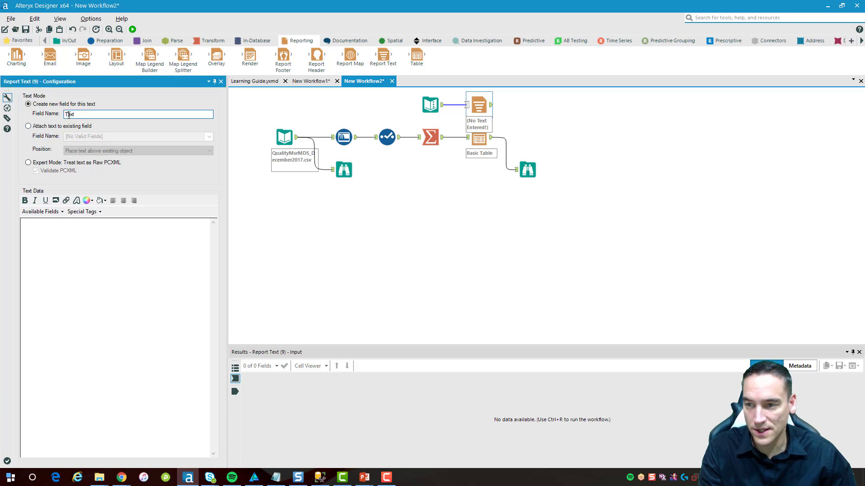
text(Header)
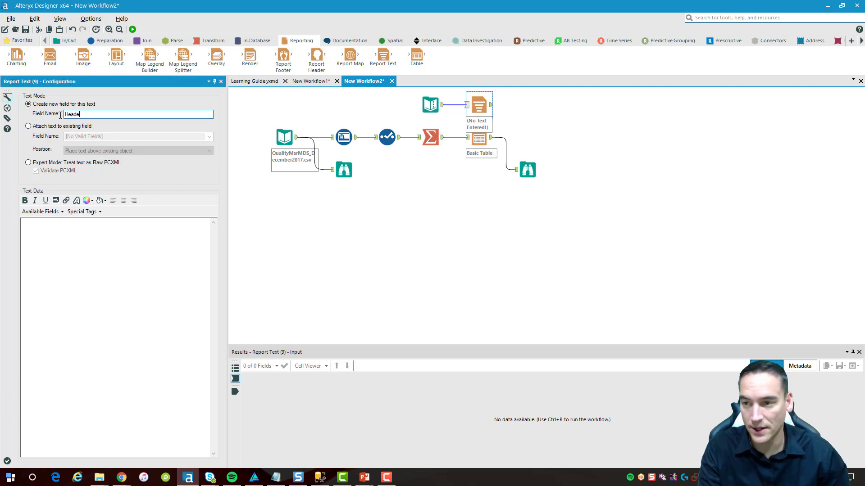
- Insert the Input Text field, format it bold and blue, and run the workflow
click(50, 214)
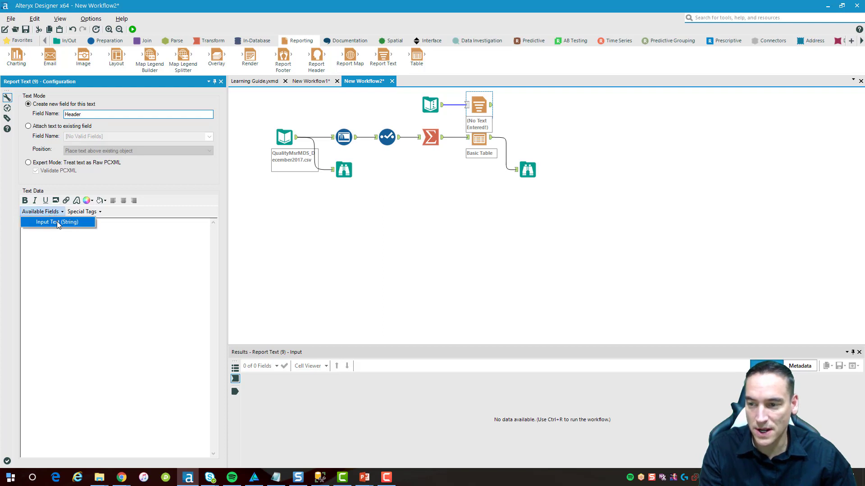
click(57, 222)
drag(68, 226, 20, 228)
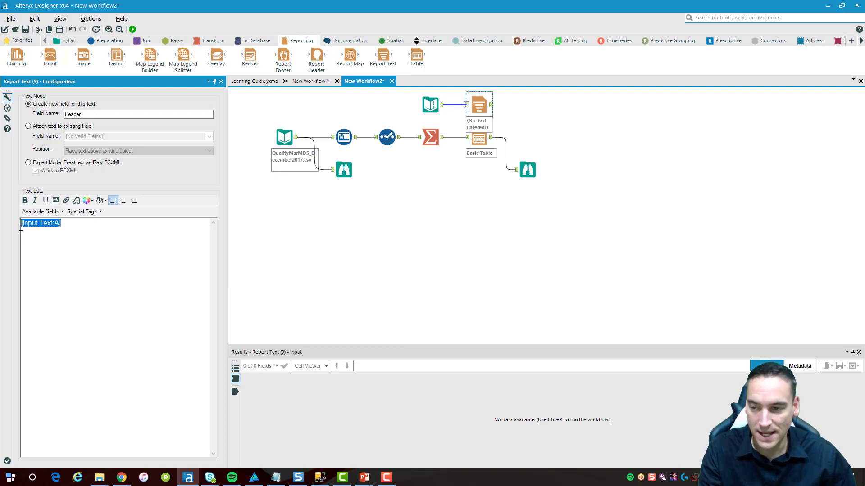
click(25, 201)
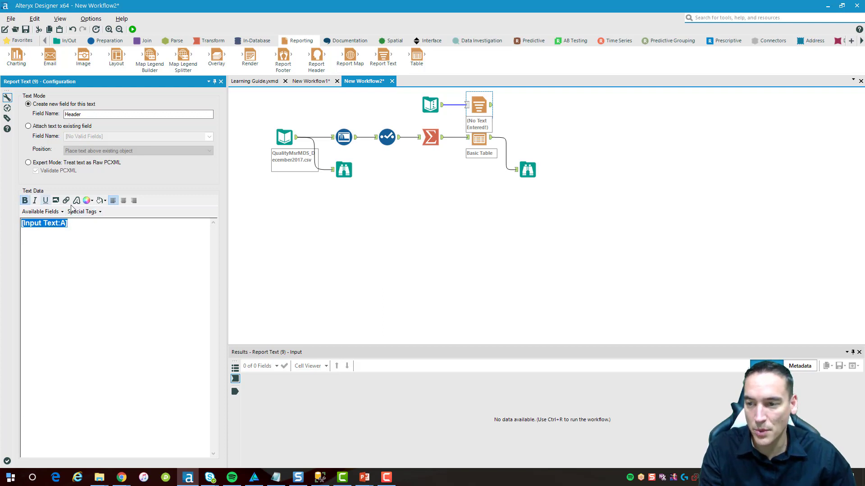
click(92, 201)
click(107, 262)
click(305, 237)
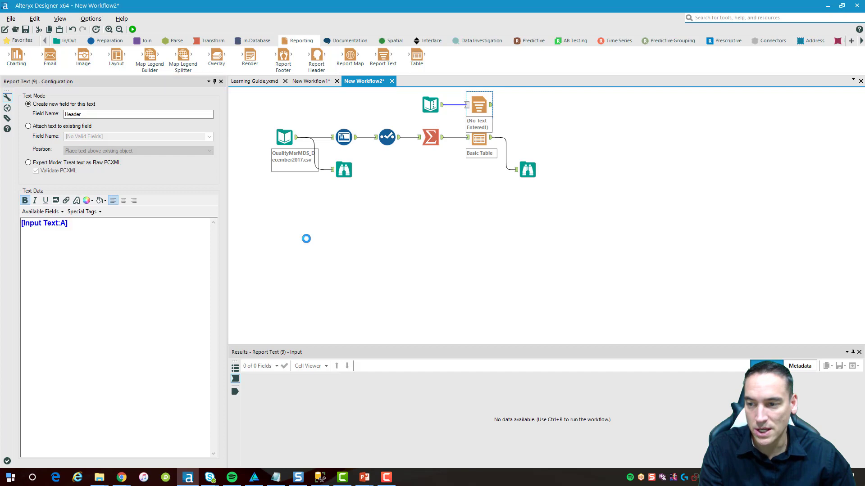
key(ctrl+r)
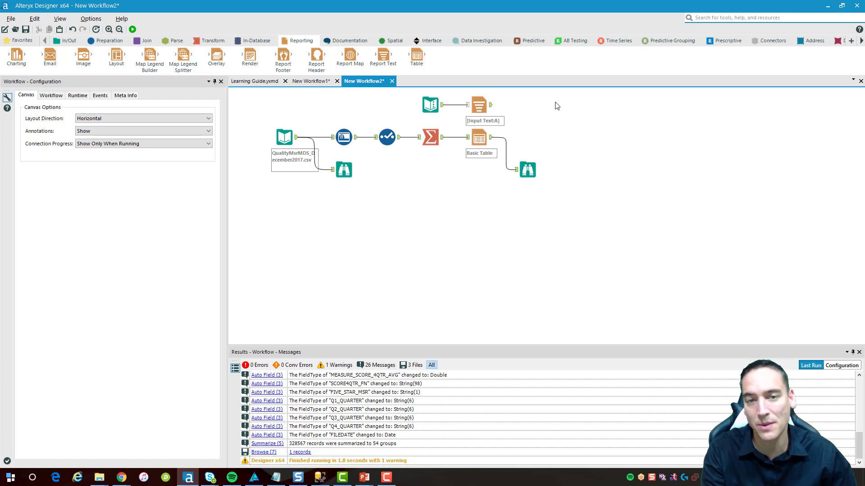
- Place a Laboratory Visual Layout tool fed by the Basic Table and Report Text outputs
click(860, 43)
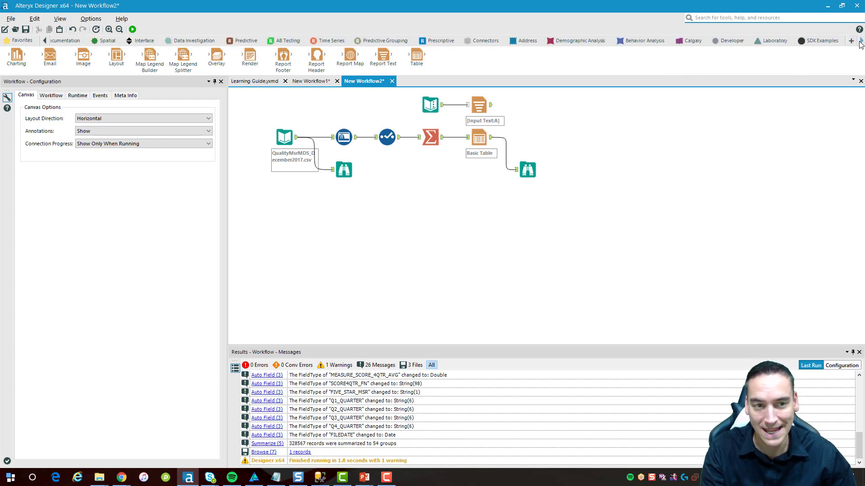
click(691, 41)
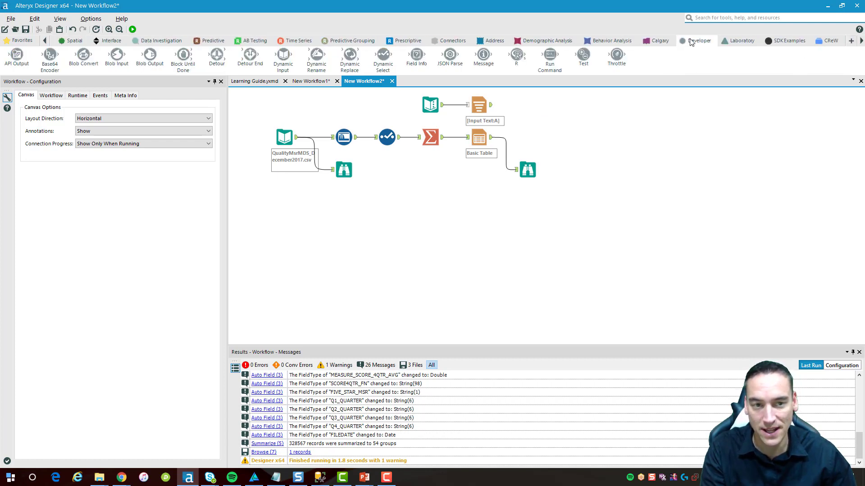
click(741, 44)
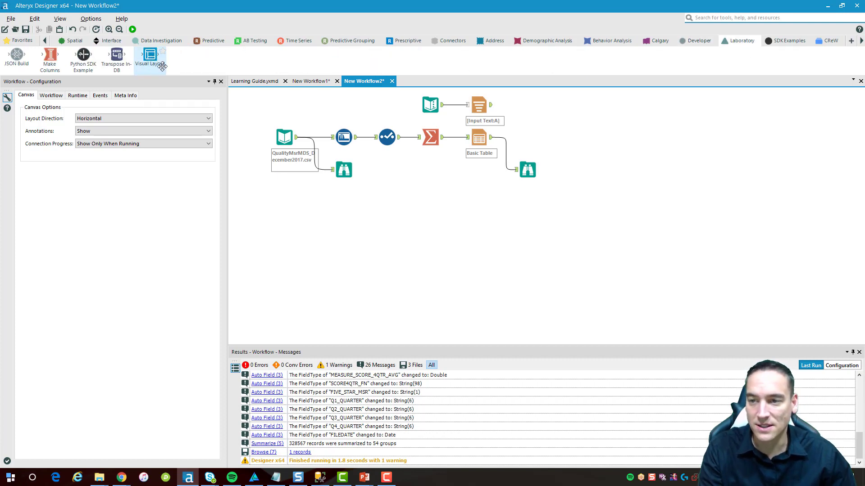
drag(162, 66, 521, 121)
click(585, 128)
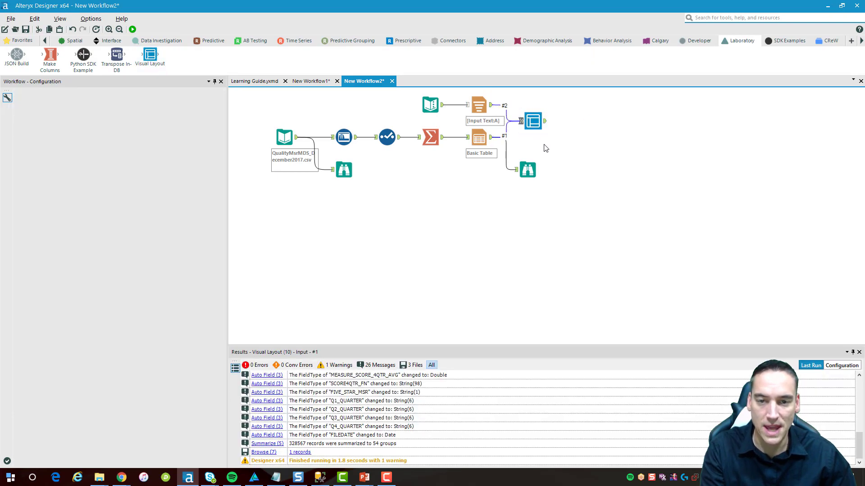
click(484, 108)
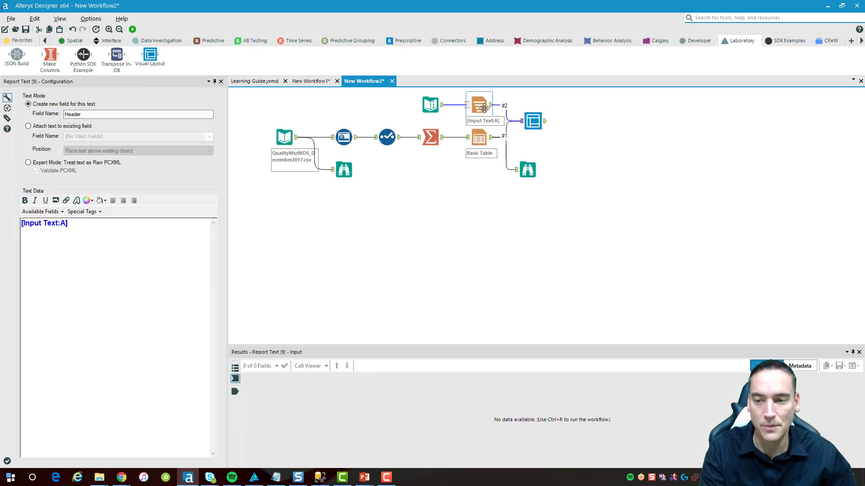
- Select the Visual Layout tool and check its page layout editor, which offers only the table element
click(576, 153)
click(534, 126)
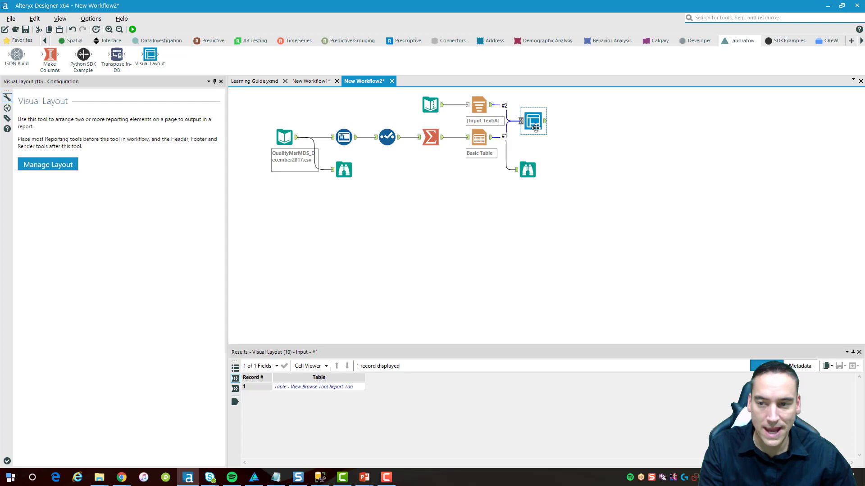
click(50, 168)
click(532, 122)
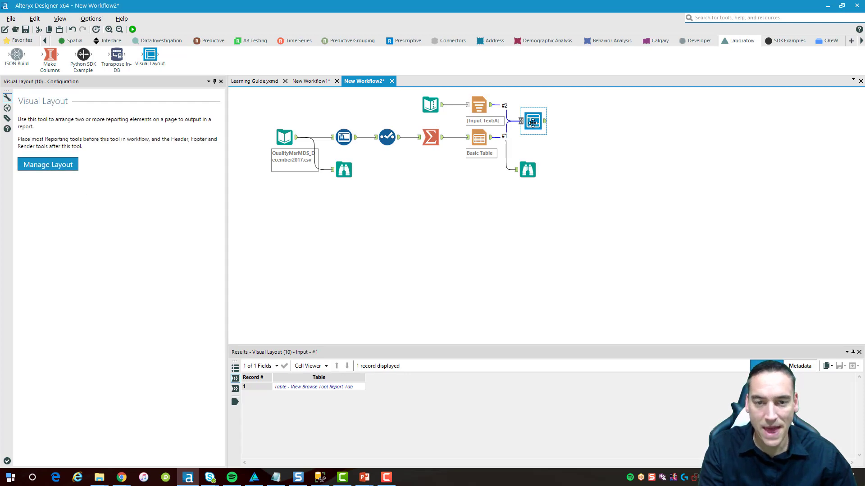
click(63, 165)
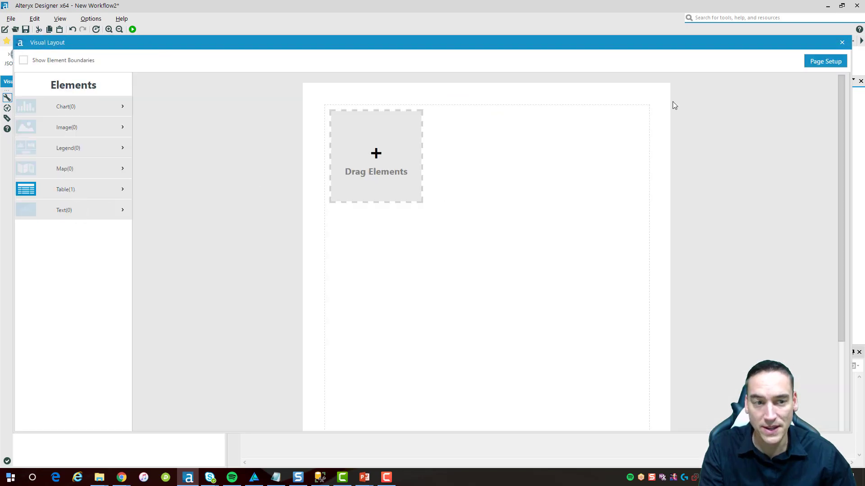
click(841, 42)
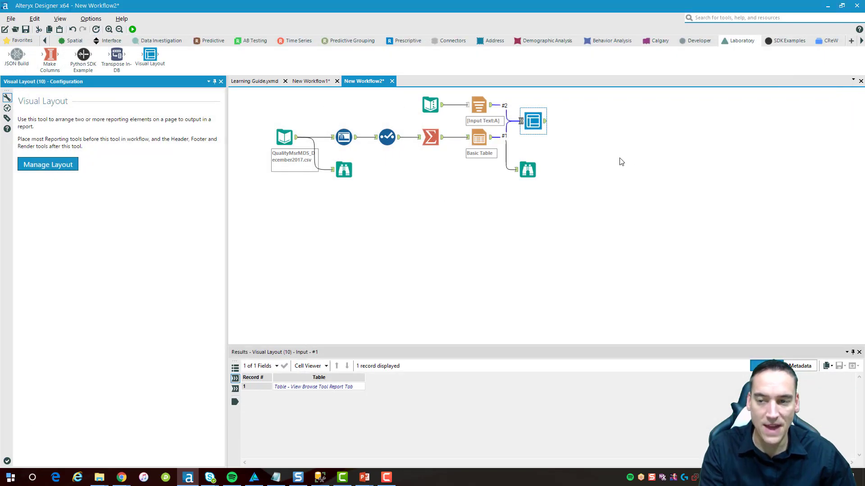
- Run the workflow, check the Report Text field name, then reselect the Visual Layout tool
click(131, 28)
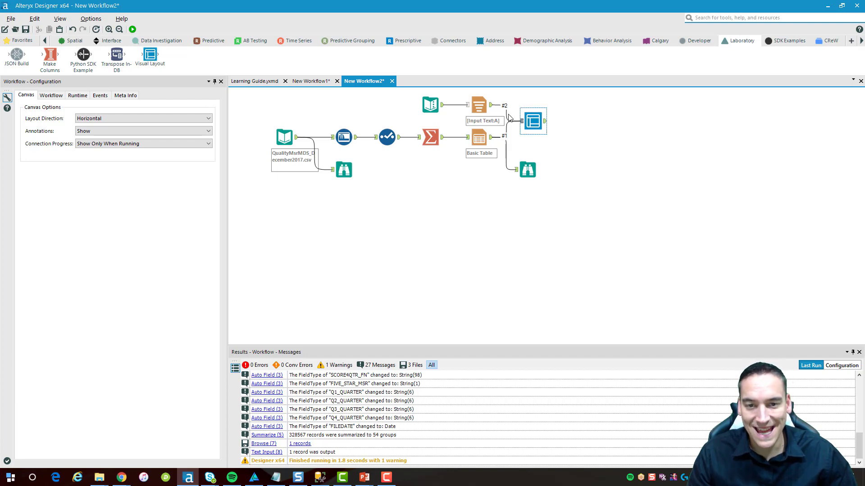
click(479, 105)
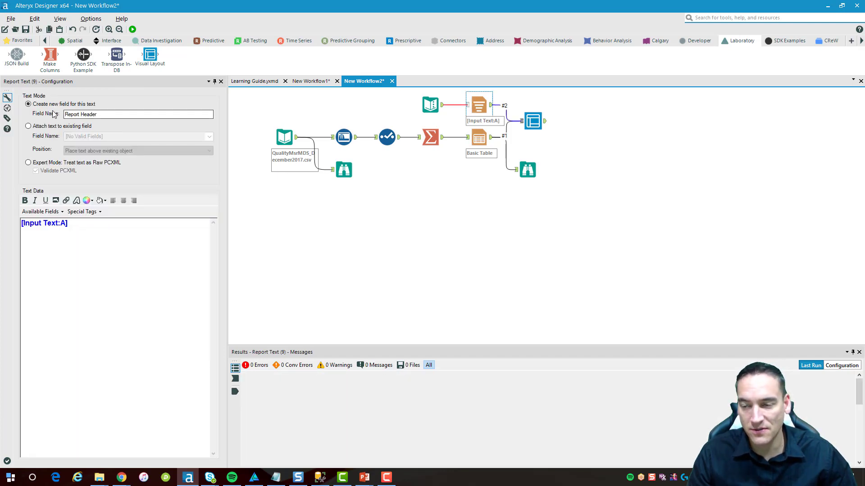
click(108, 115)
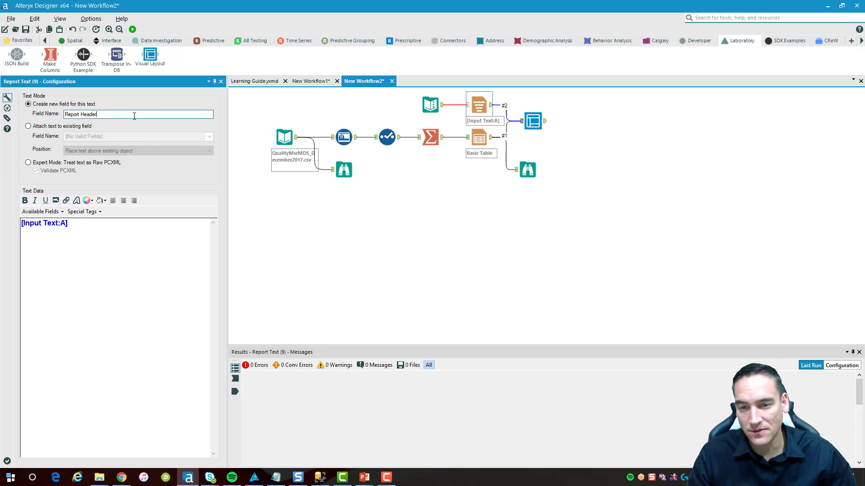
click(508, 218)
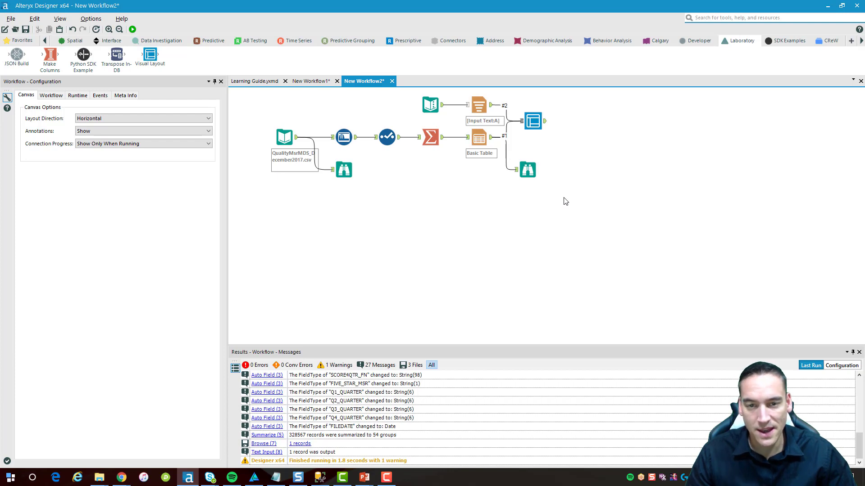
click(533, 121)
- Place Table #1, the State / Average Score Q4 table, on the Visual Layout page
click(58, 172)
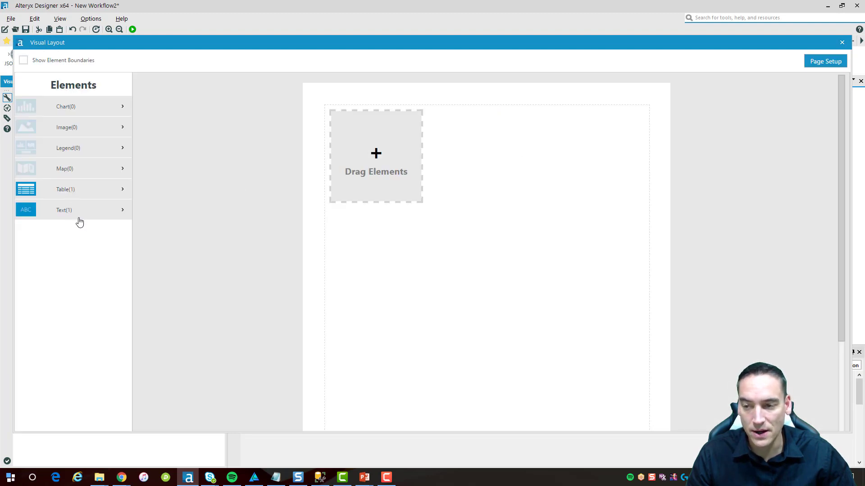
click(87, 192)
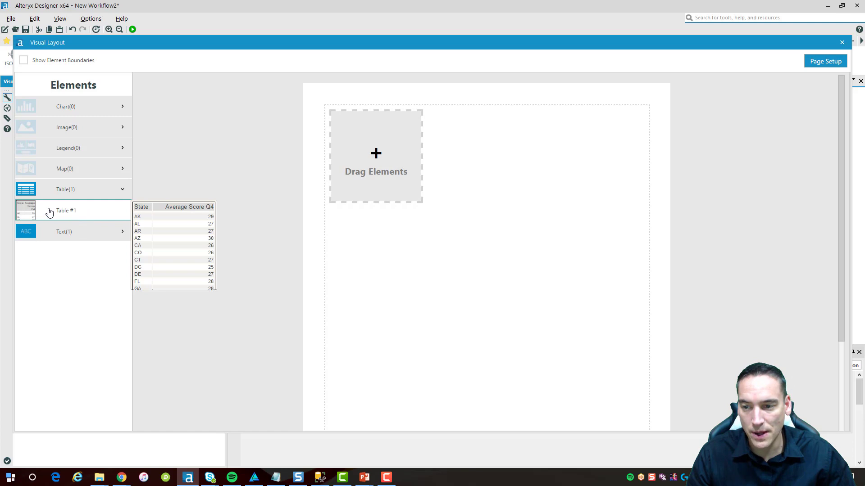
drag(84, 216, 374, 163)
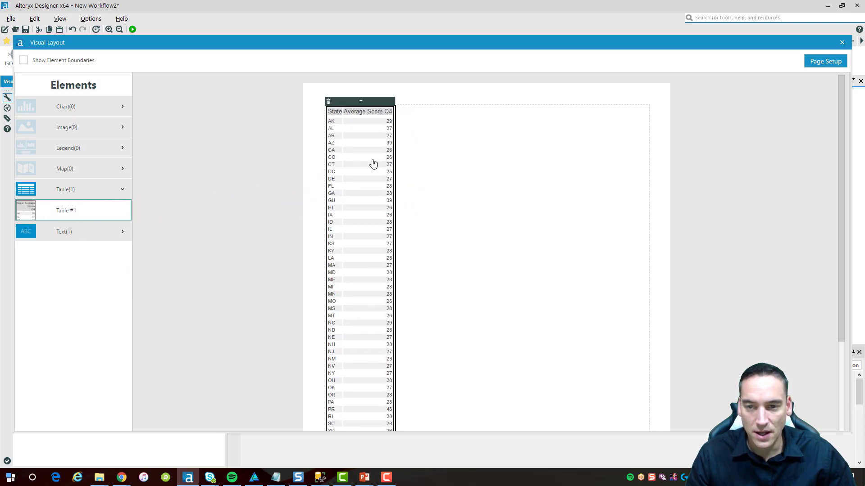
- Drag the Report Header #2 text element onto the page above the table
click(98, 232)
mouse_move(34, 254)
drag(34, 254, 354, 116)
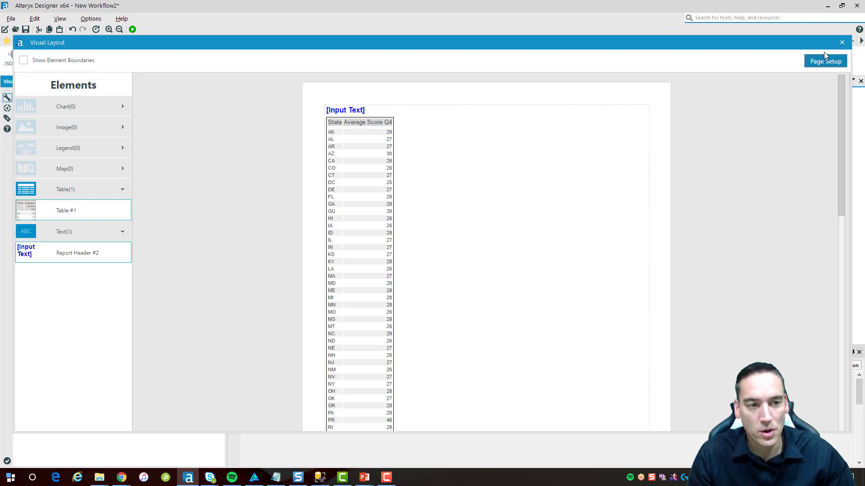
click(842, 43)
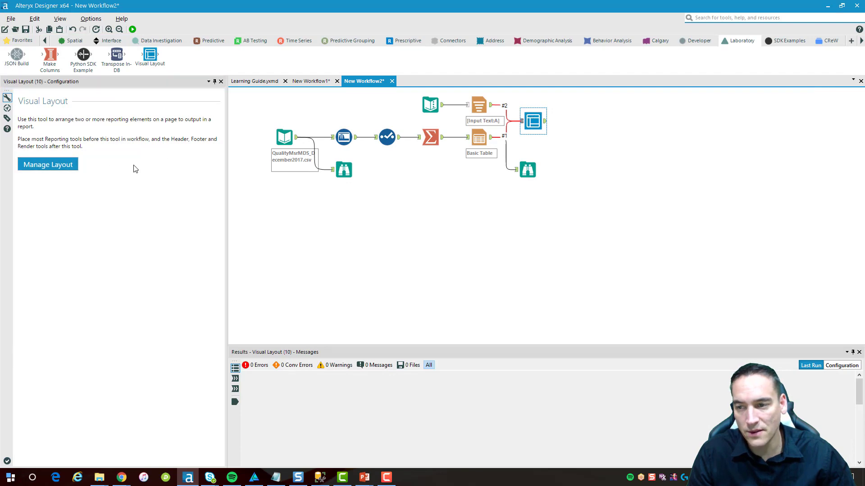
click(70, 165)
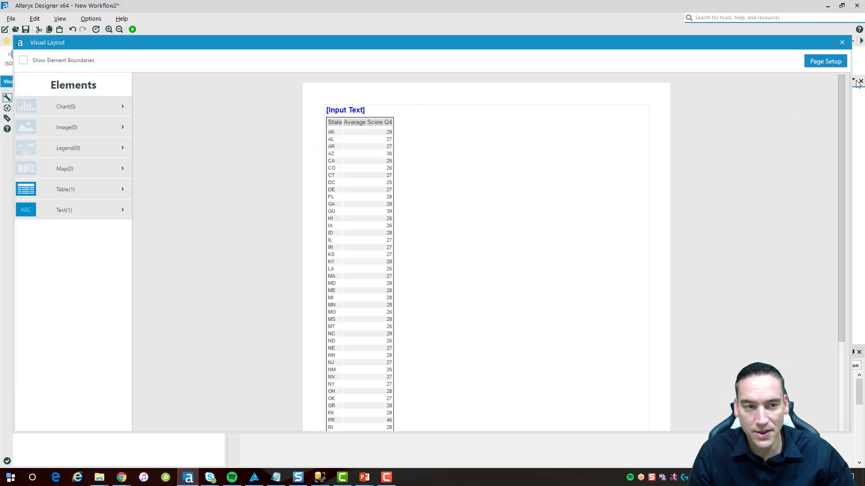
- Add a Browse tool after the Visual Layout tool and position it below
click(842, 43)
click(615, 160)
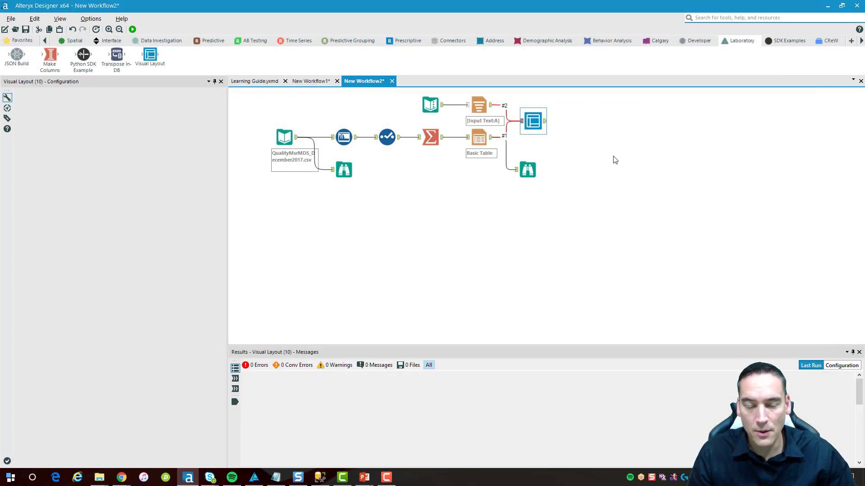
right_click(545, 124)
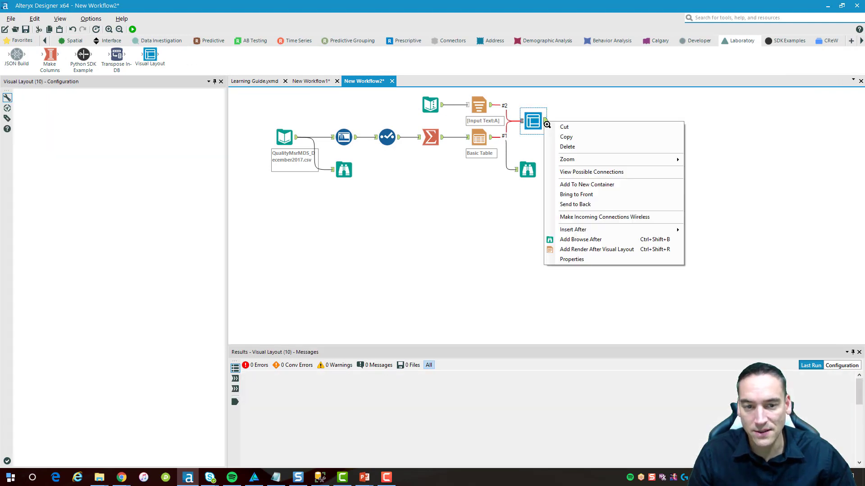
click(579, 238)
drag(573, 124, 573, 153)
- Run the workflow with Ctrl+R and preview the report in the Browse tool
key(ctrl+r)
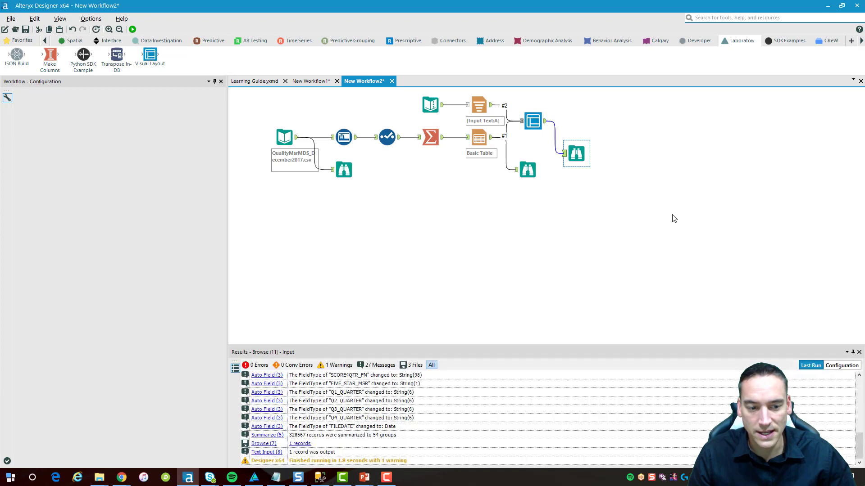
click(604, 89)
key(ctrl+r)
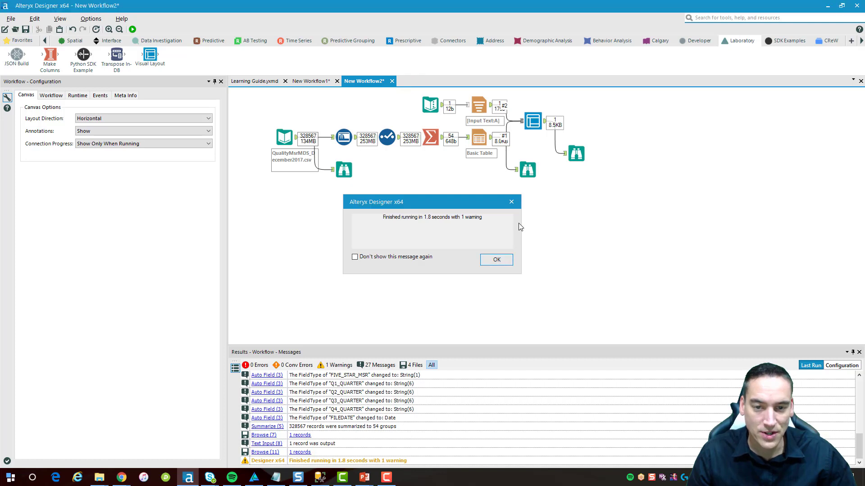
key(Return)
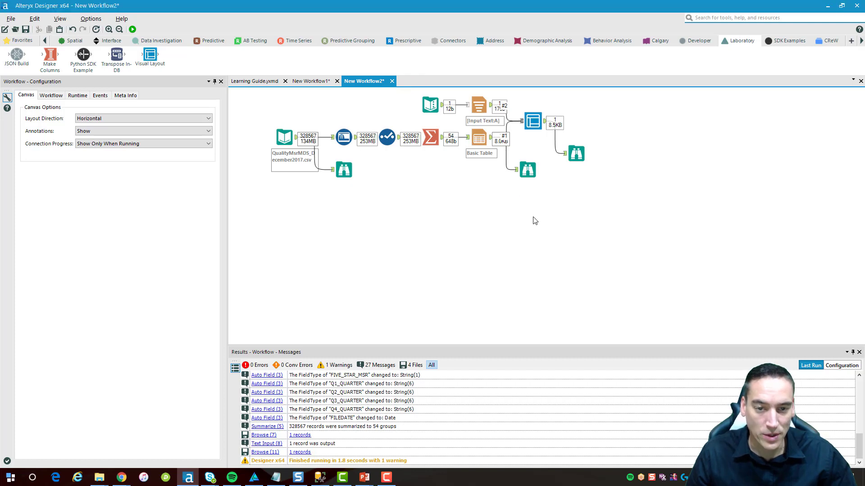
click(576, 154)
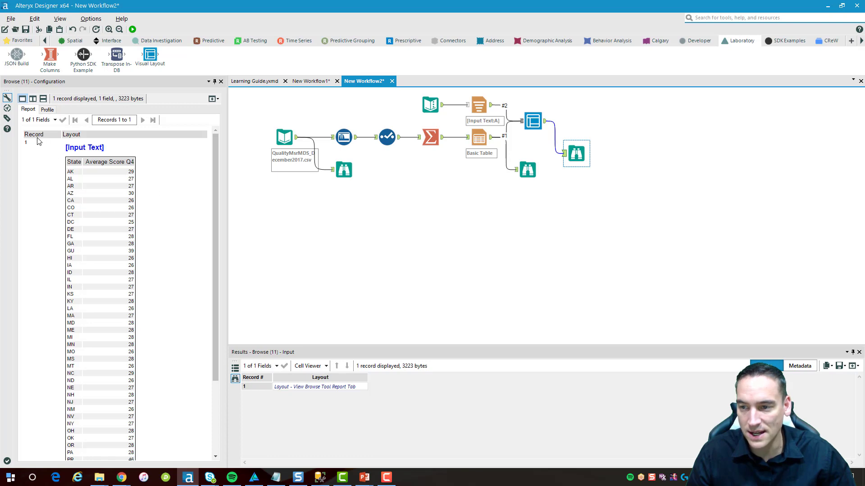
- Preview the Demo Report title above the state table in Browse and check the run messages
click(479, 221)
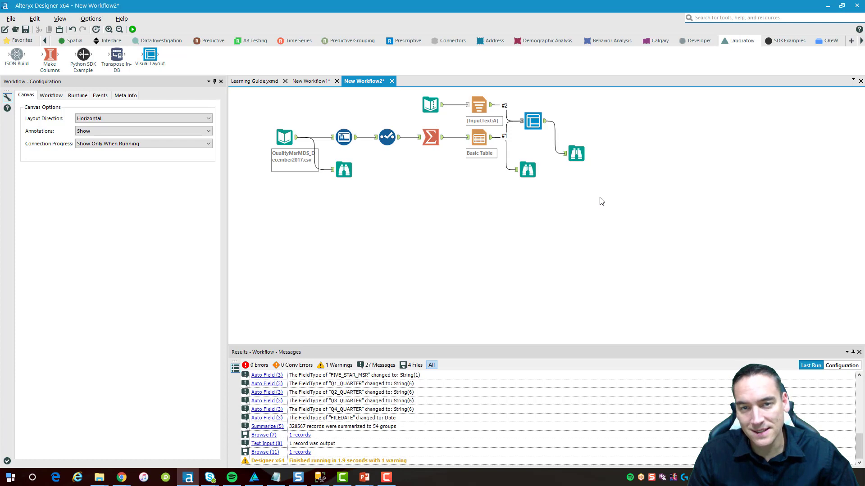
click(576, 153)
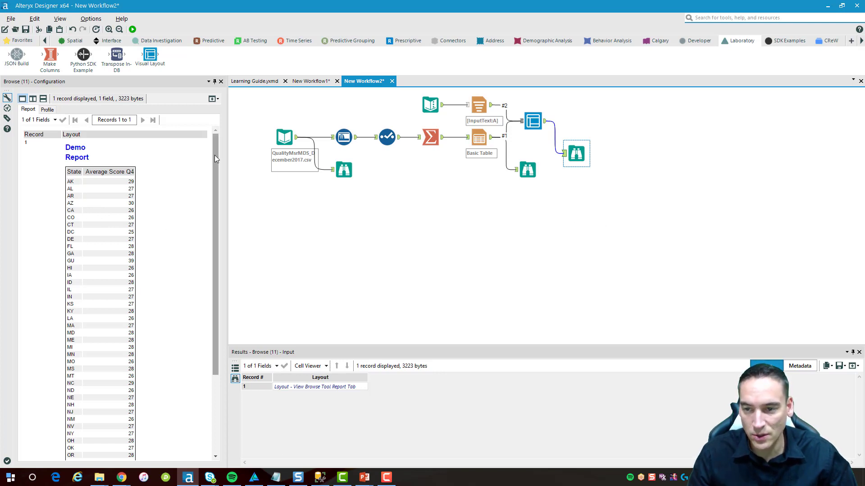
drag(214, 155, 222, 272)
click(516, 237)
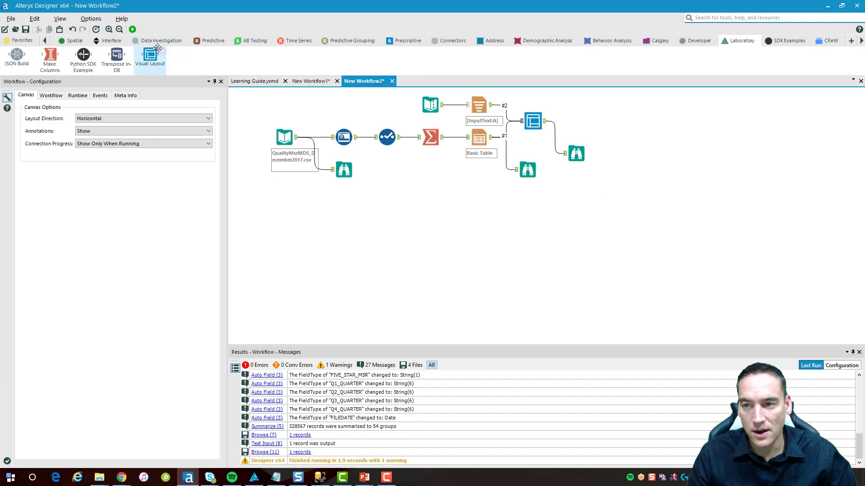
click(44, 41)
- Drag an Email tool from the Reporting tab onto the canvas, fed by the Visual Layout output
click(44, 40)
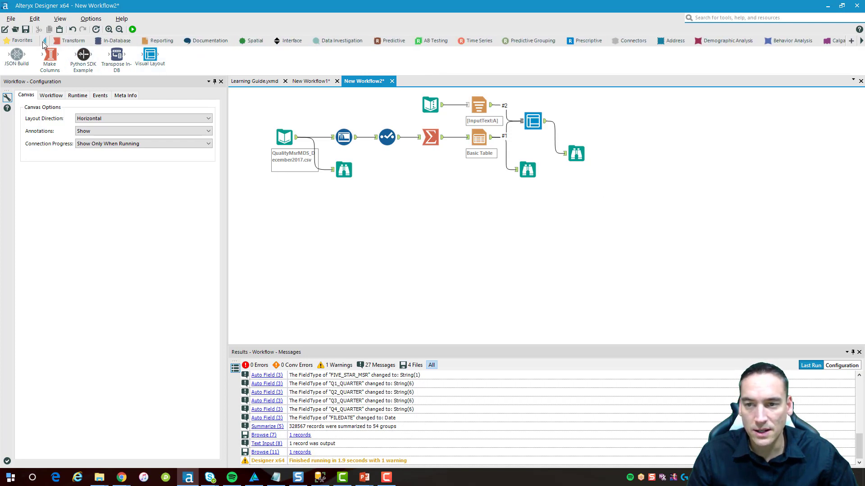
click(310, 40)
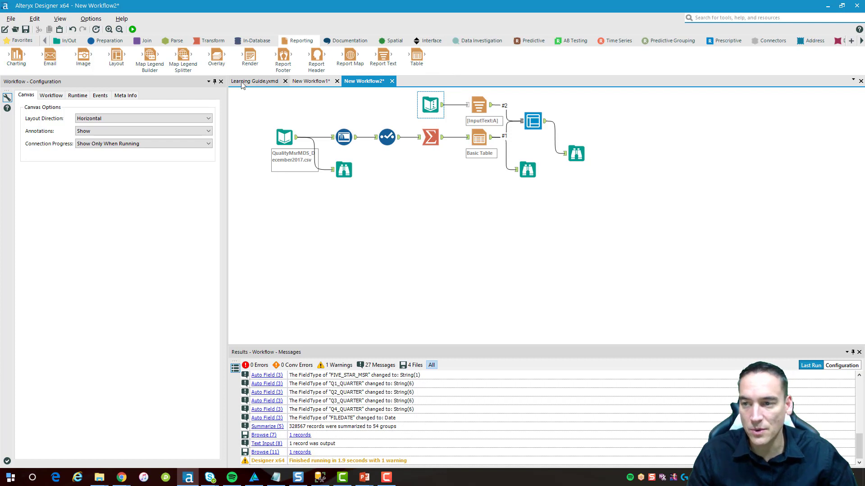
drag(57, 57, 584, 122)
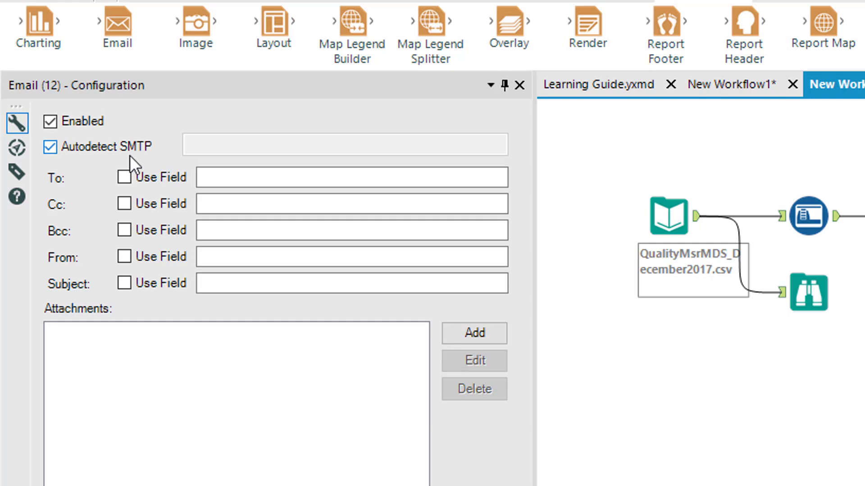
- Uncheck Autodetect SMTP, try To: Use Field for the recipient, then uncheck it again
click(53, 149)
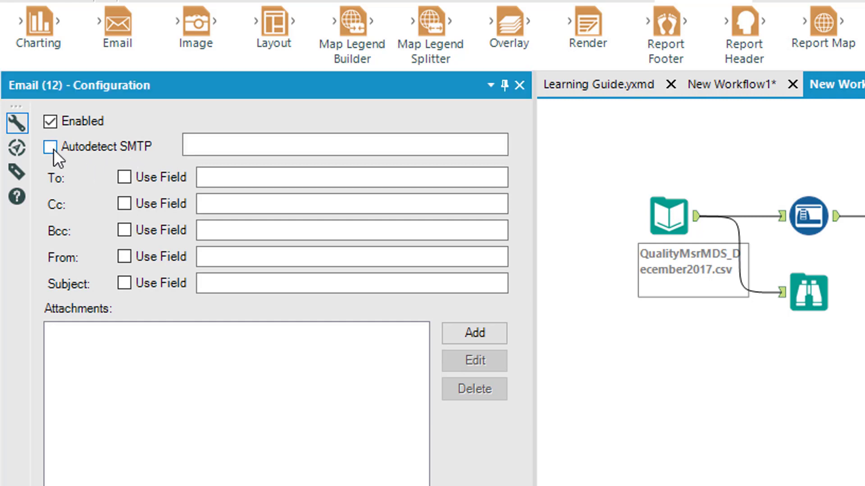
click(217, 147)
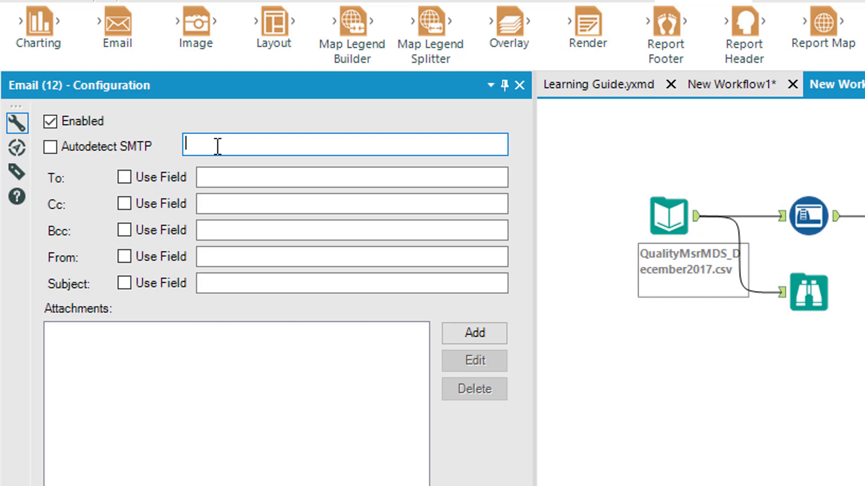
click(224, 176)
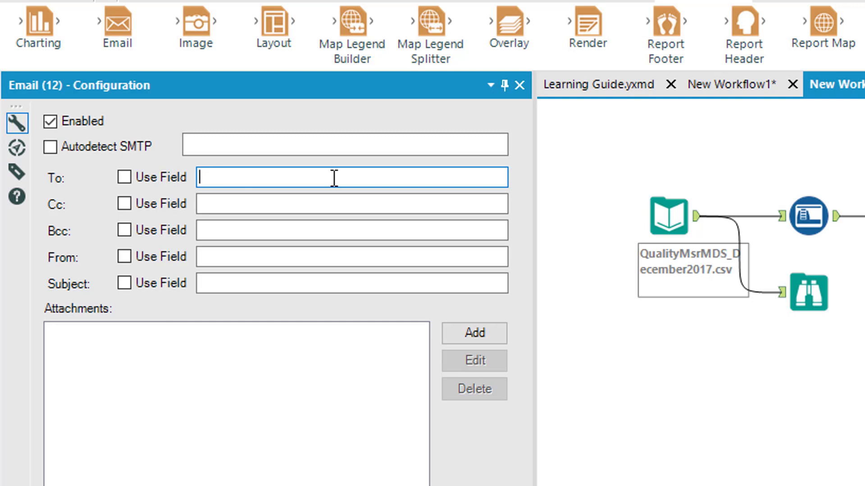
click(125, 177)
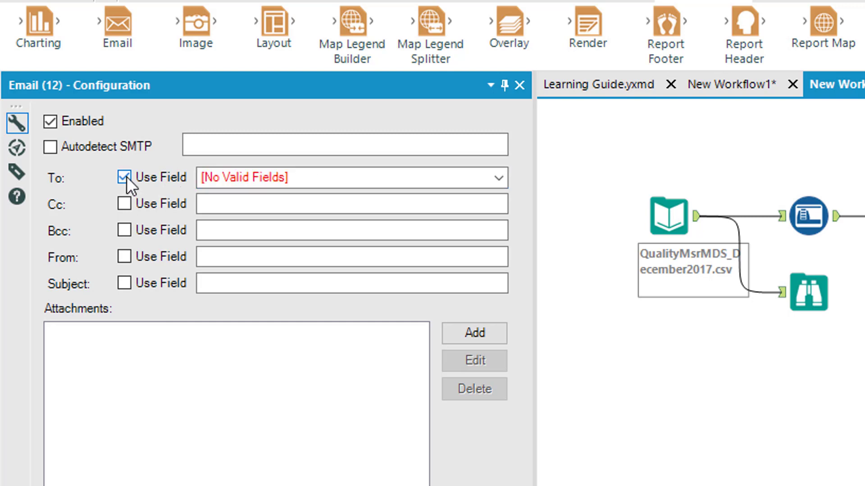
click(495, 177)
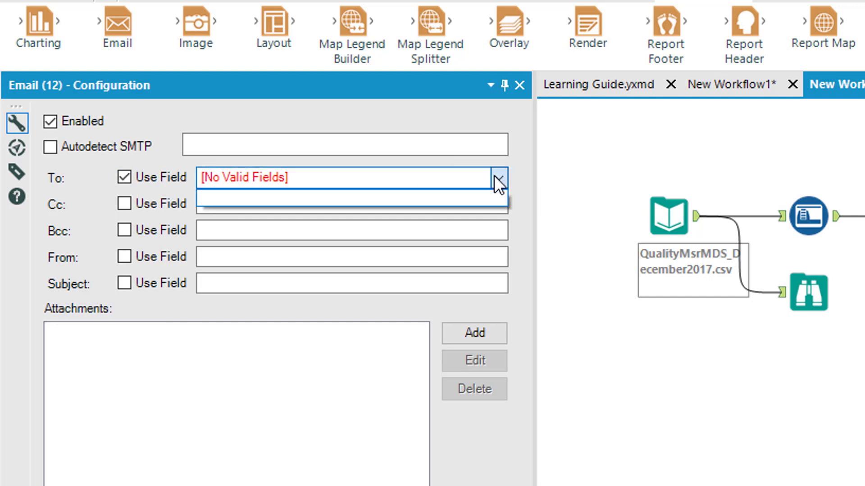
click(121, 179)
click(121, 178)
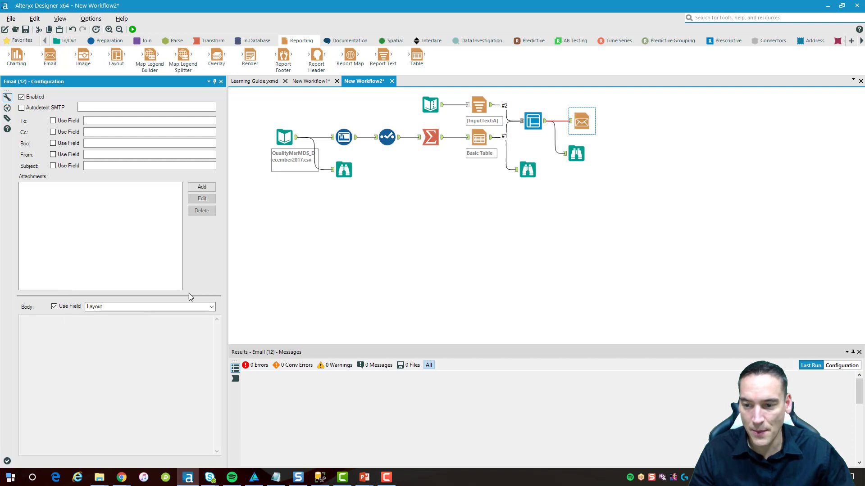
- Set the e-mail body Use Field to Layout and check the Visual Layout output record
click(211, 306)
click(199, 316)
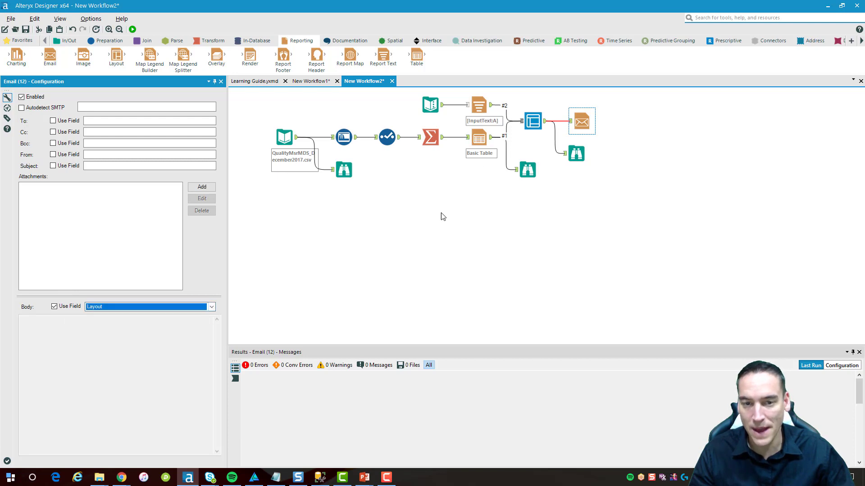
click(536, 122)
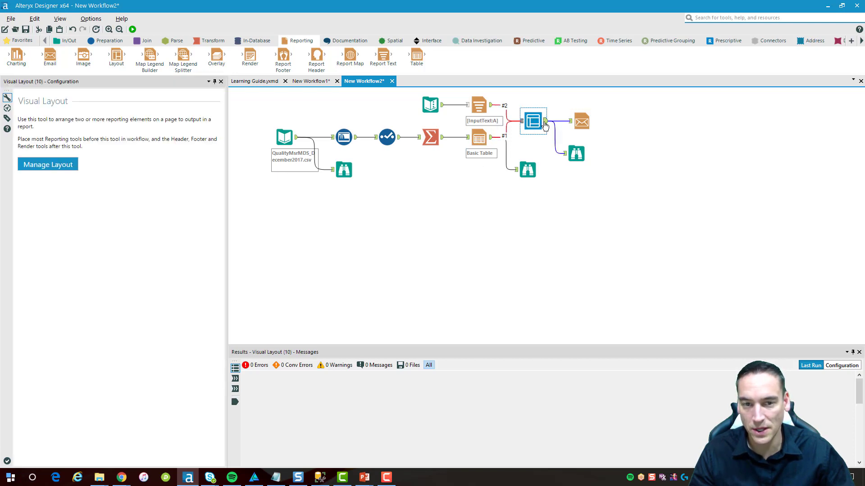
click(545, 123)
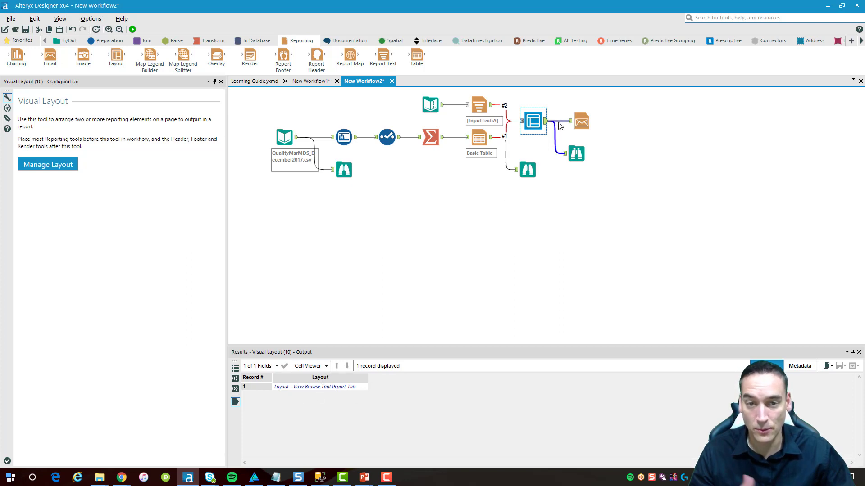
click(582, 122)
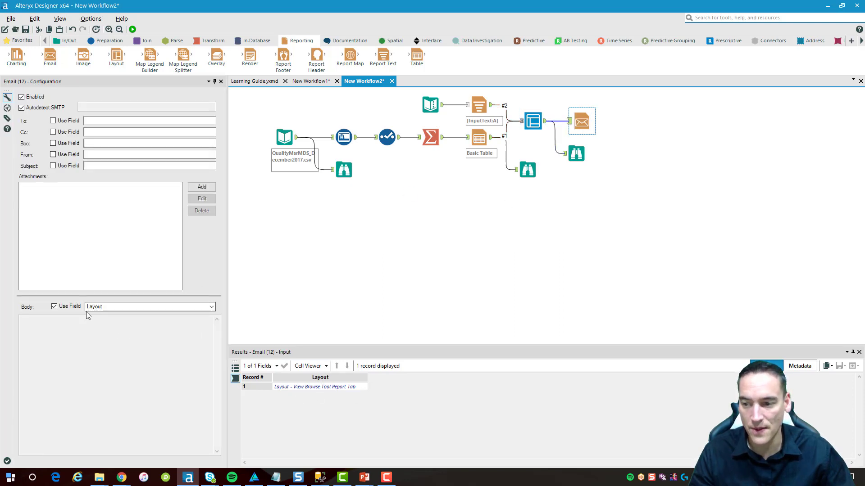
- Test a custom body text, delete it, and switch the body back to the Layout field
click(55, 308)
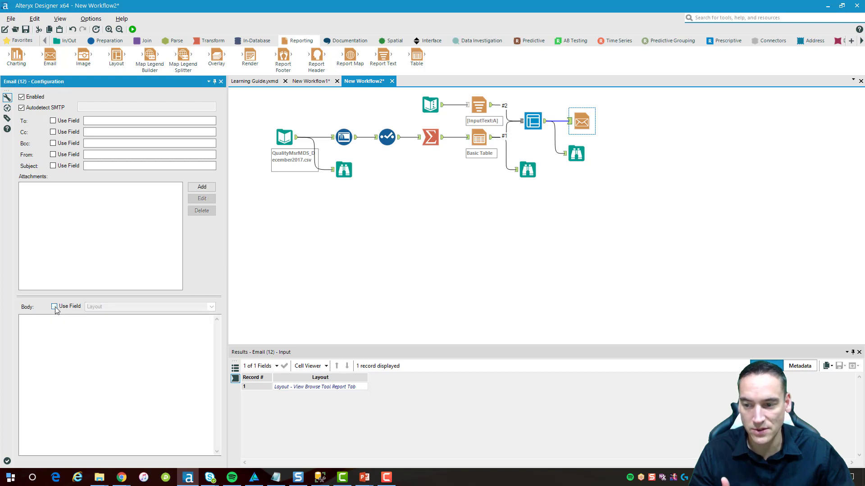
click(60, 351)
text(asdfasdf)
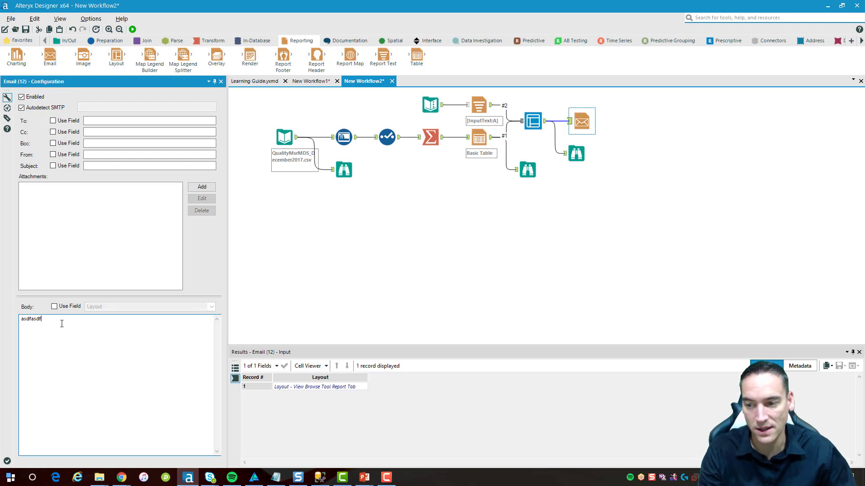
key(ctrl+a)
key(BackSpace)
click(54, 307)
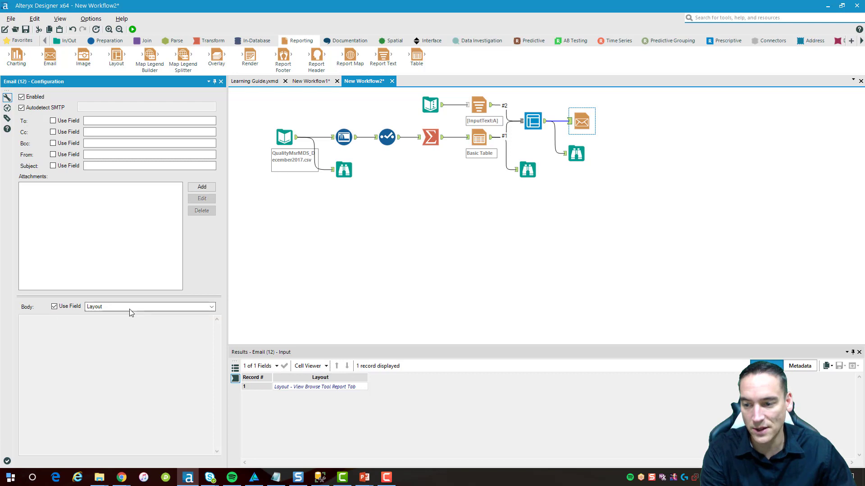